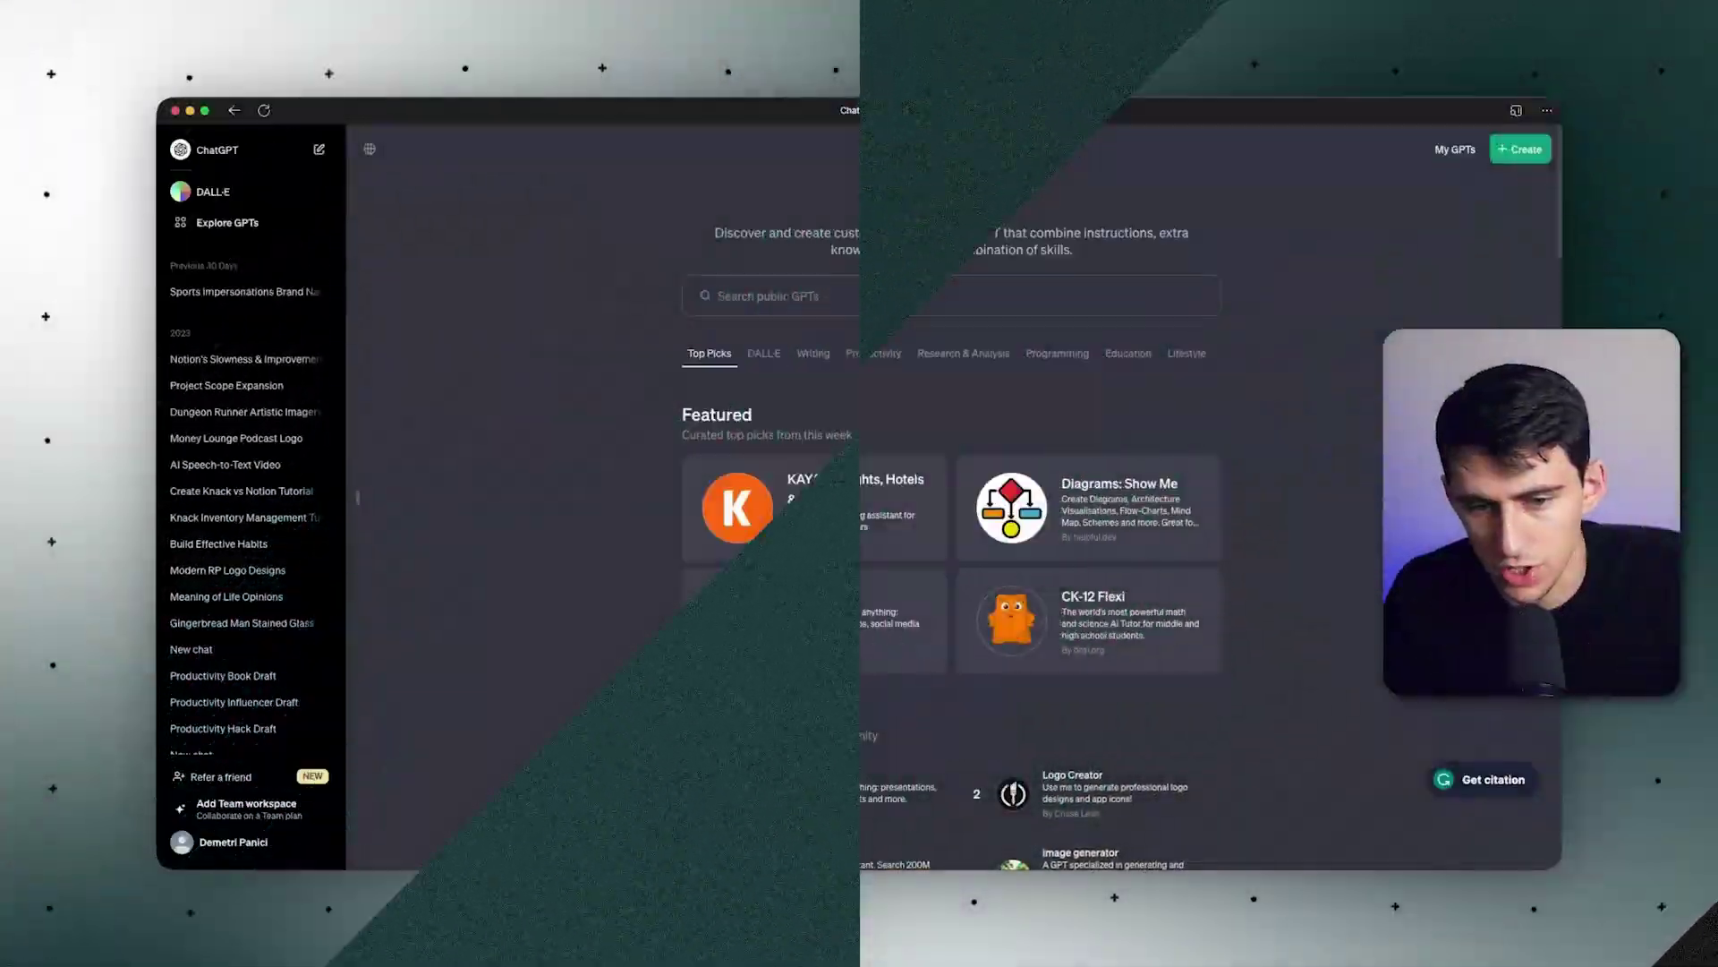
Look through the featured, trending and ChatGPT-made GPTs in the GPT store.
scroll(815, 502, "down", 5)
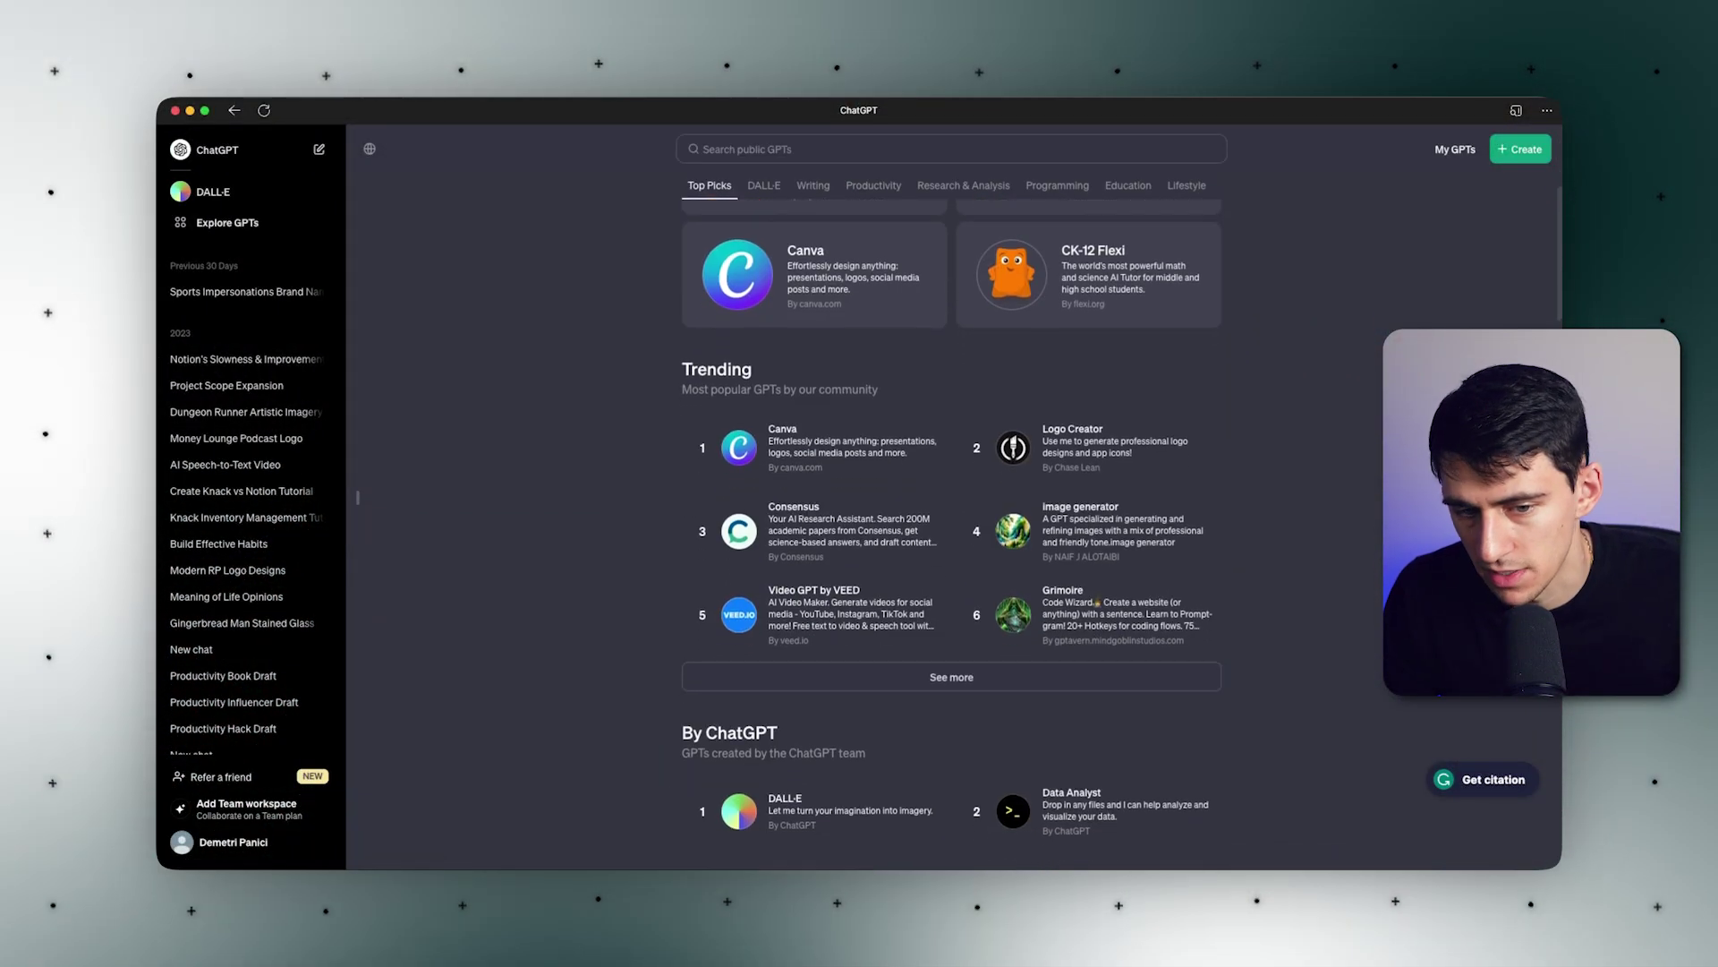
scroll(814, 483, "up", 5)
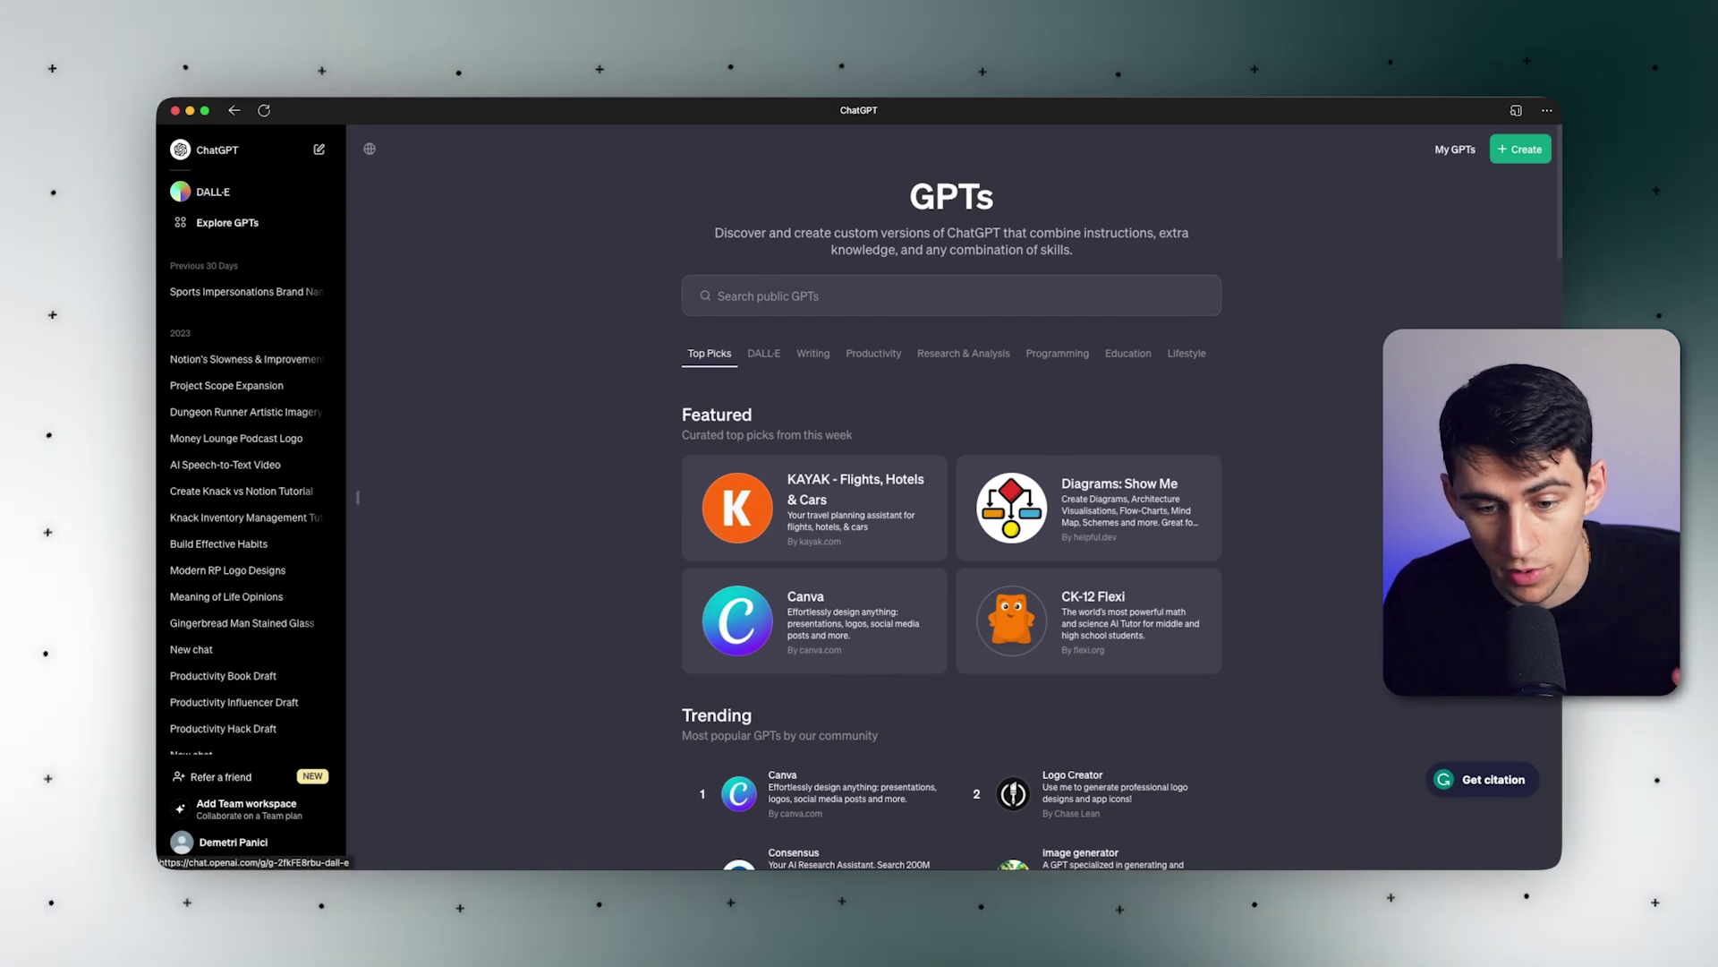
scroll(1087, 408, "down", 5)
scroll(1087, 407, "up", 5)
scroll(1087, 408, "down", 10)
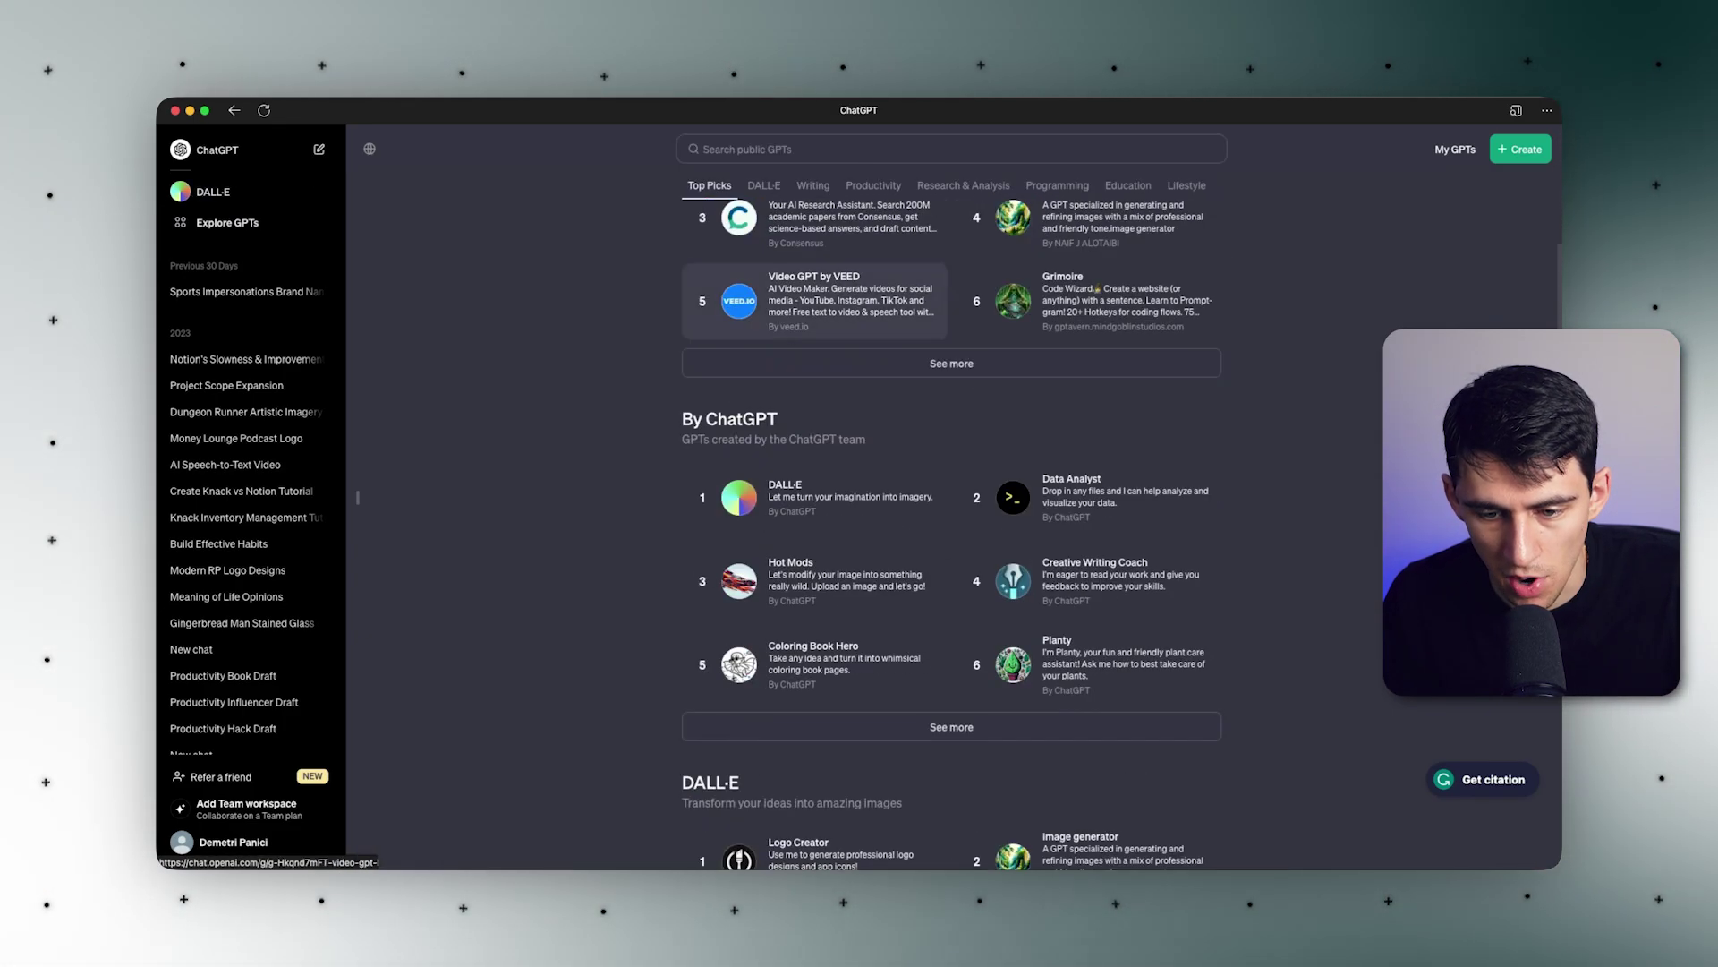
scroll(1087, 407, "up", 5)
scroll(815, 483, "up", 1)
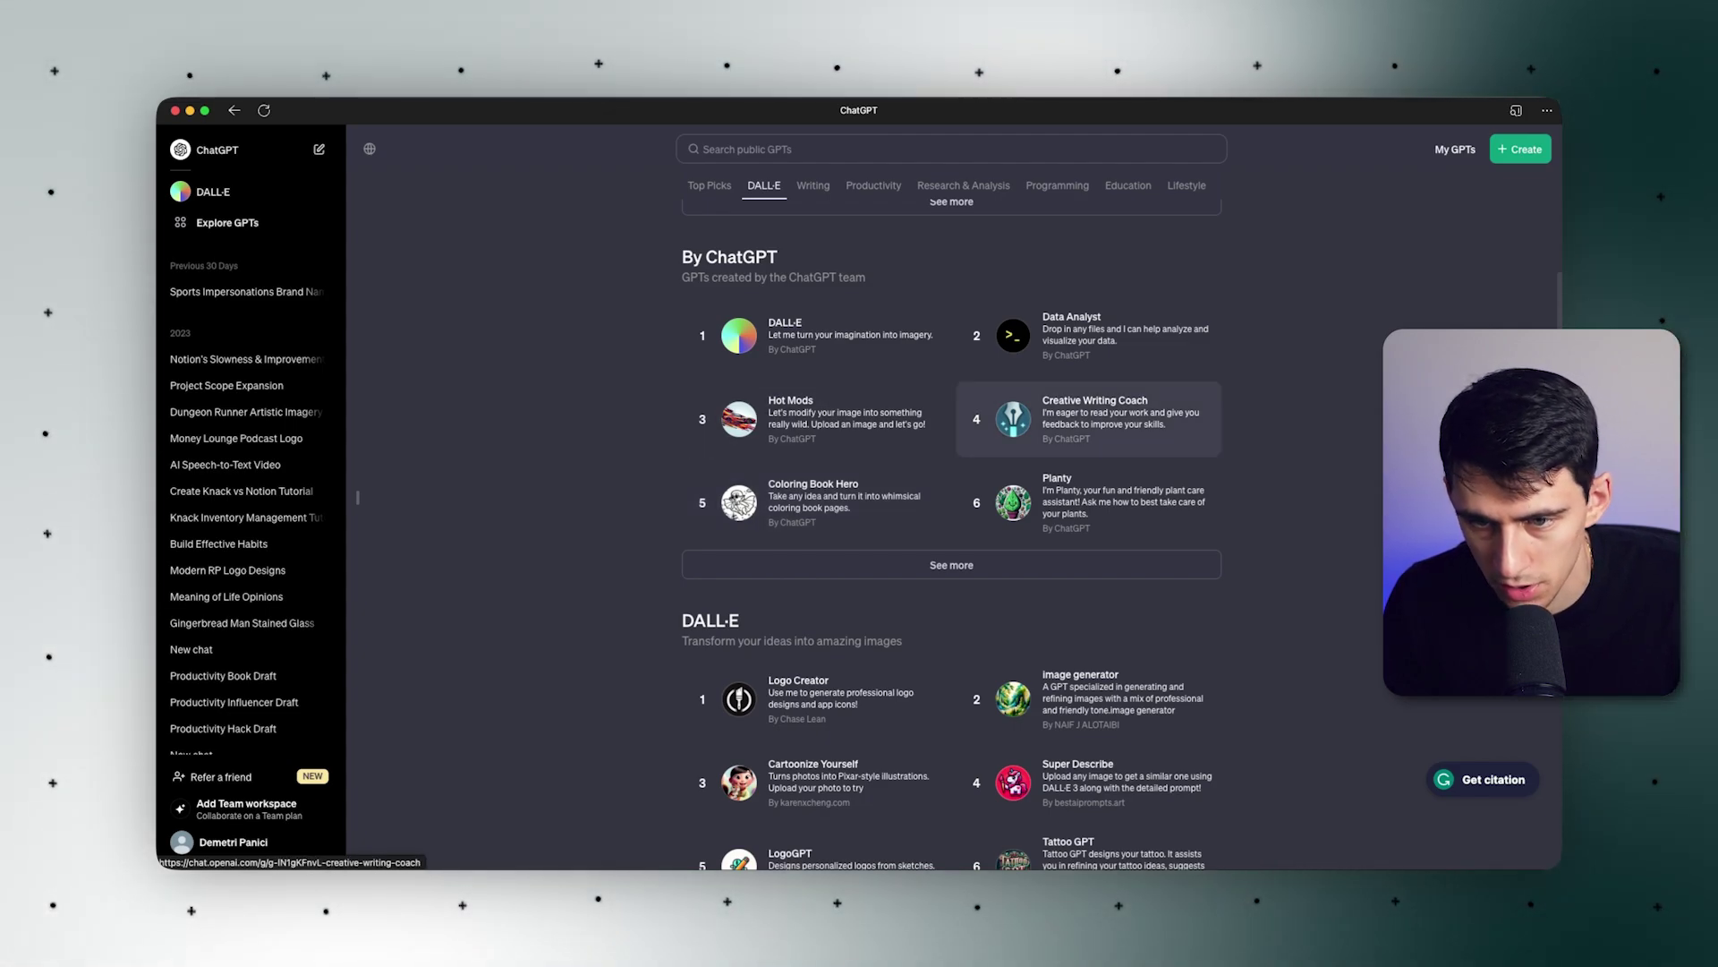
Open the Logo Creator GPT from the DALL·E category of the GPT store.
scroll(1088, 368, "down", 2)
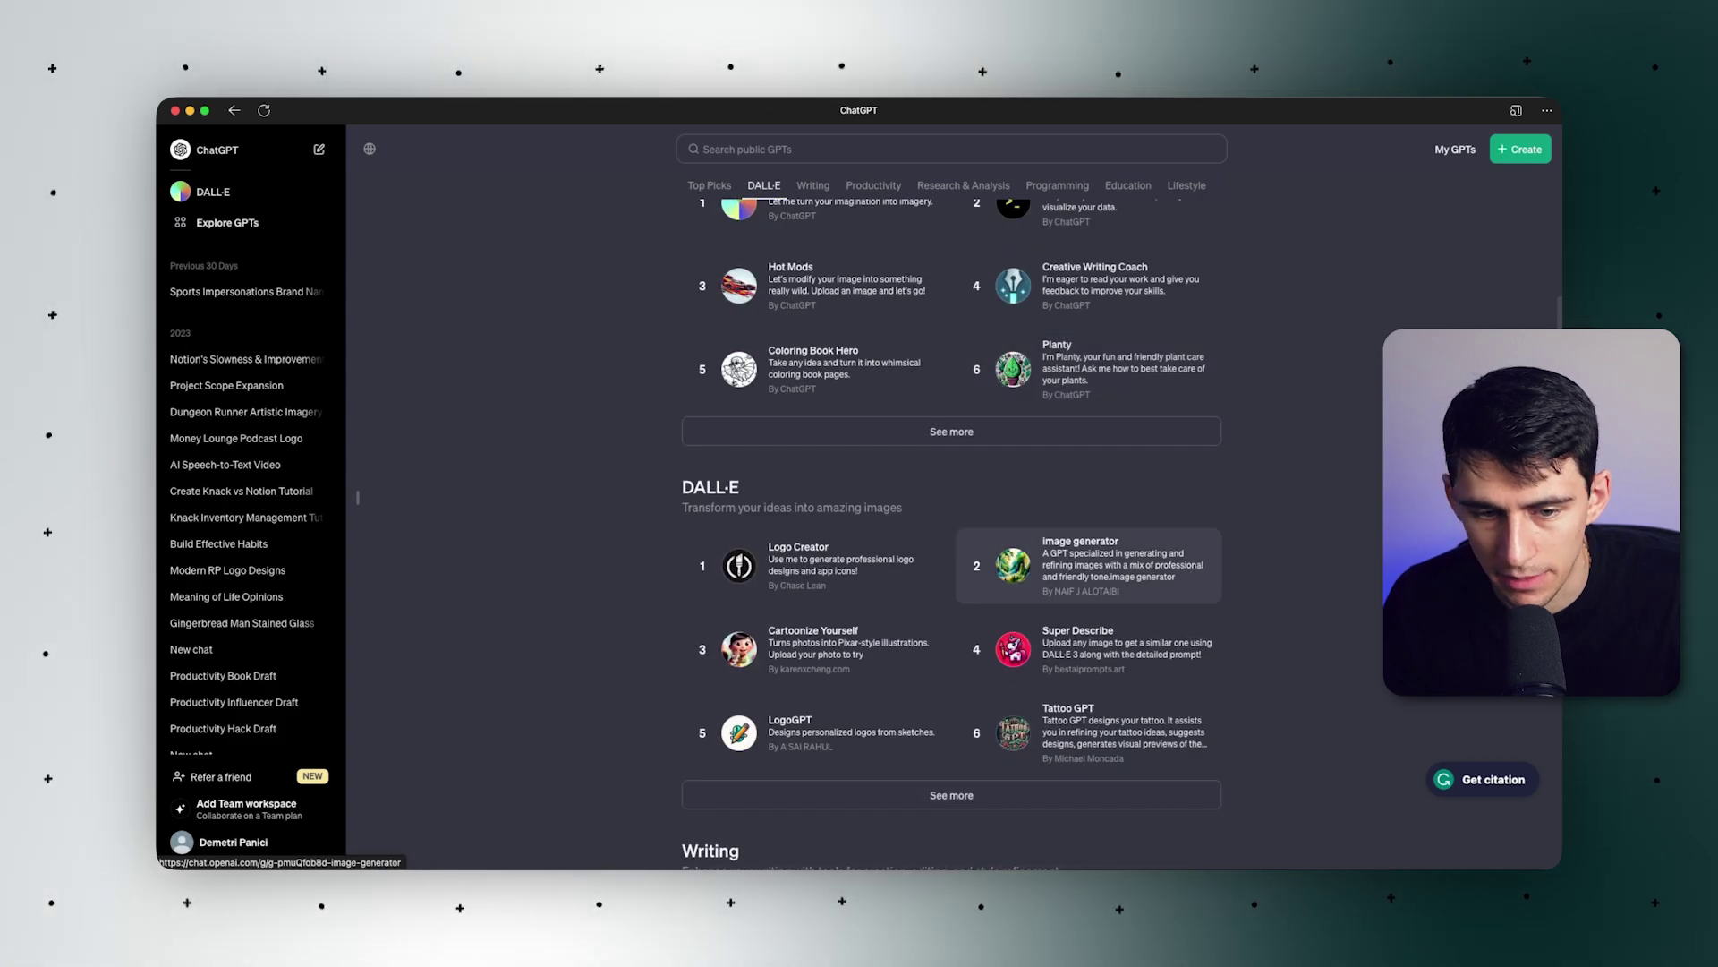
scroll(815, 555, "down", 1)
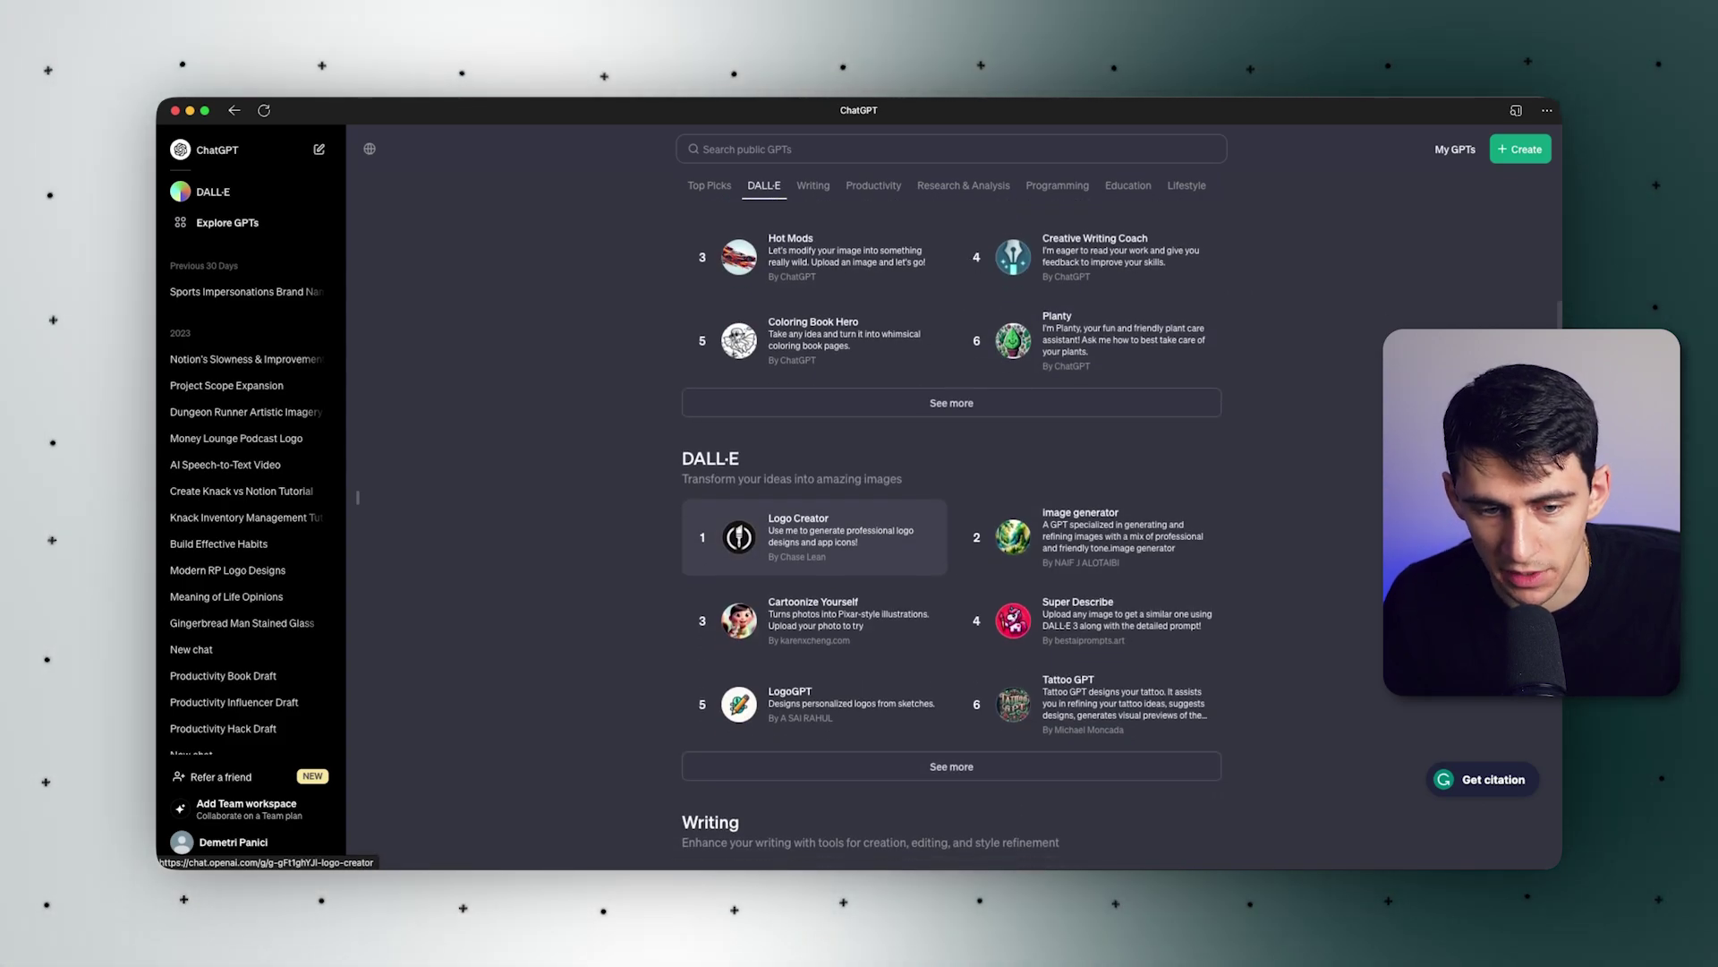
left_click(814, 537)
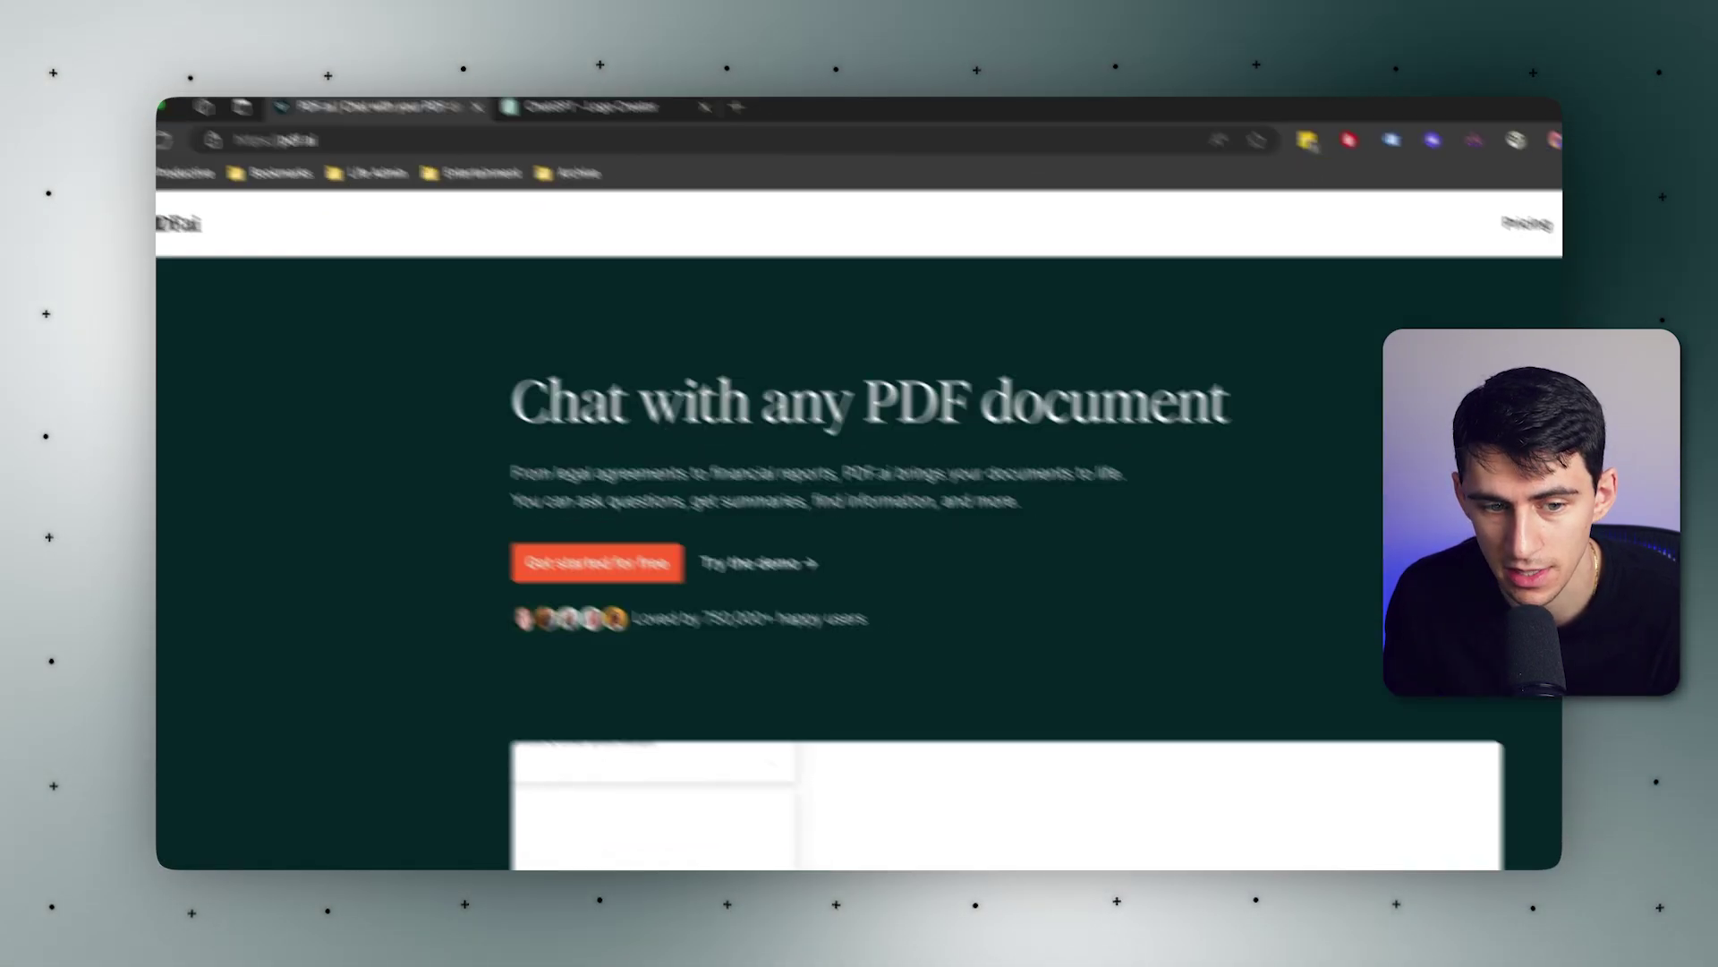
Look through the PDF.ai home page down to its footer links.
scroll(859, 484, "down", 20)
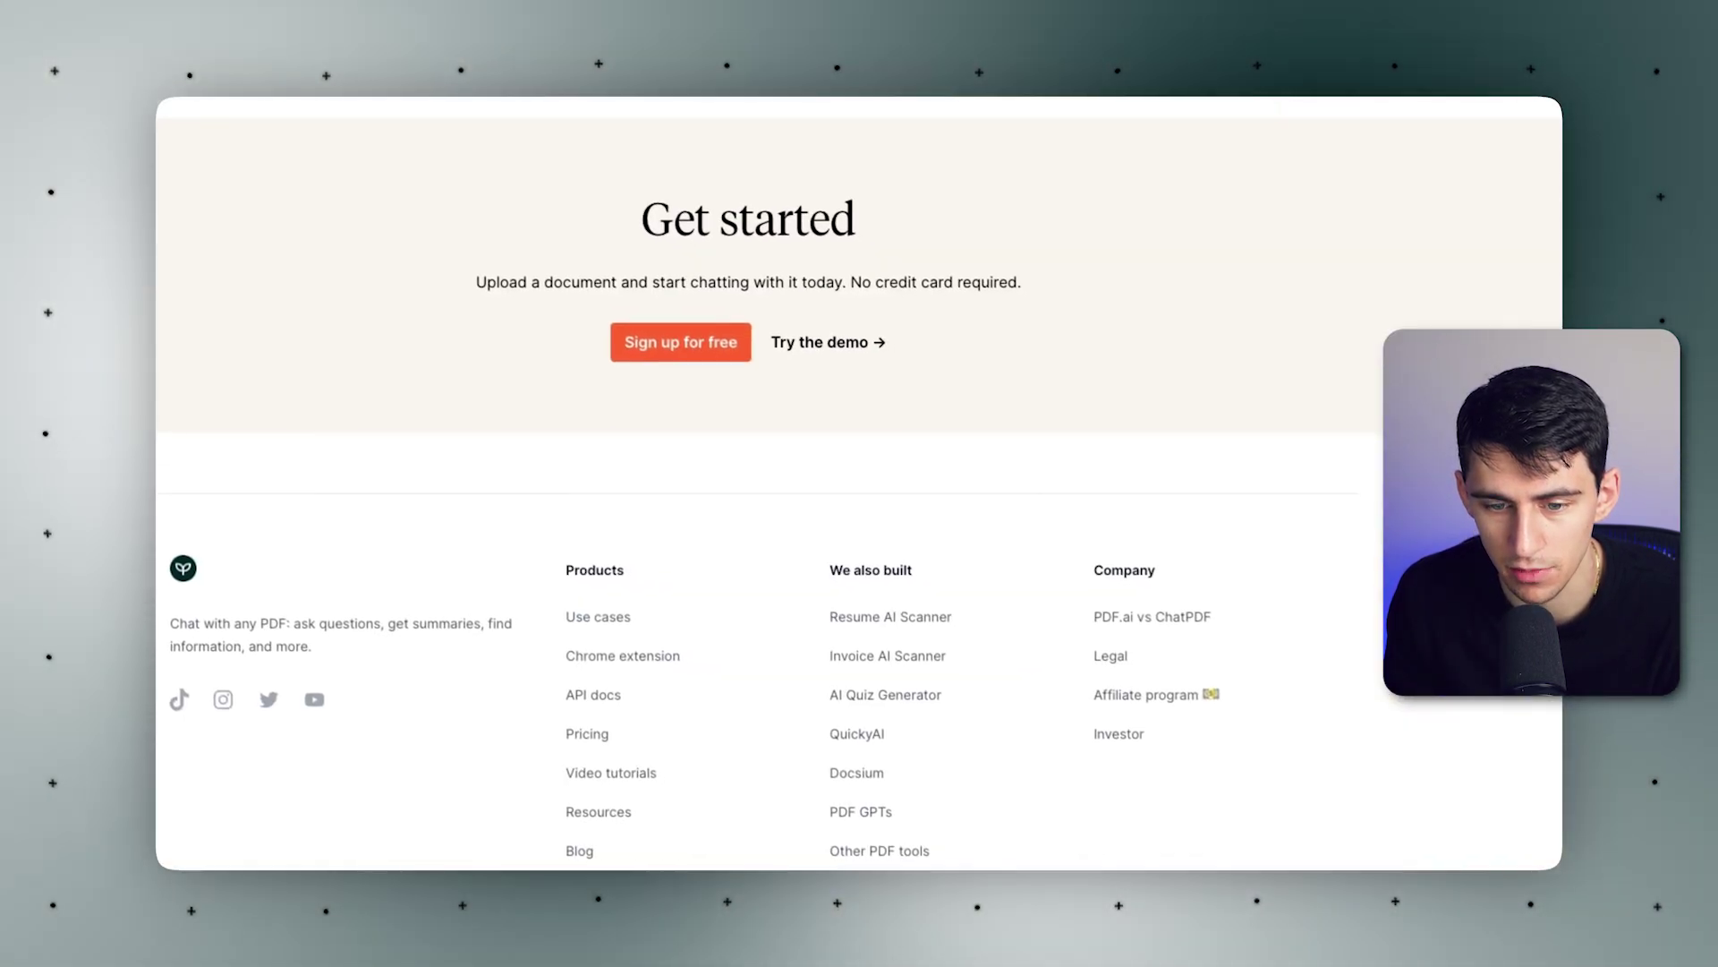
scroll(859, 483, "down", 2)
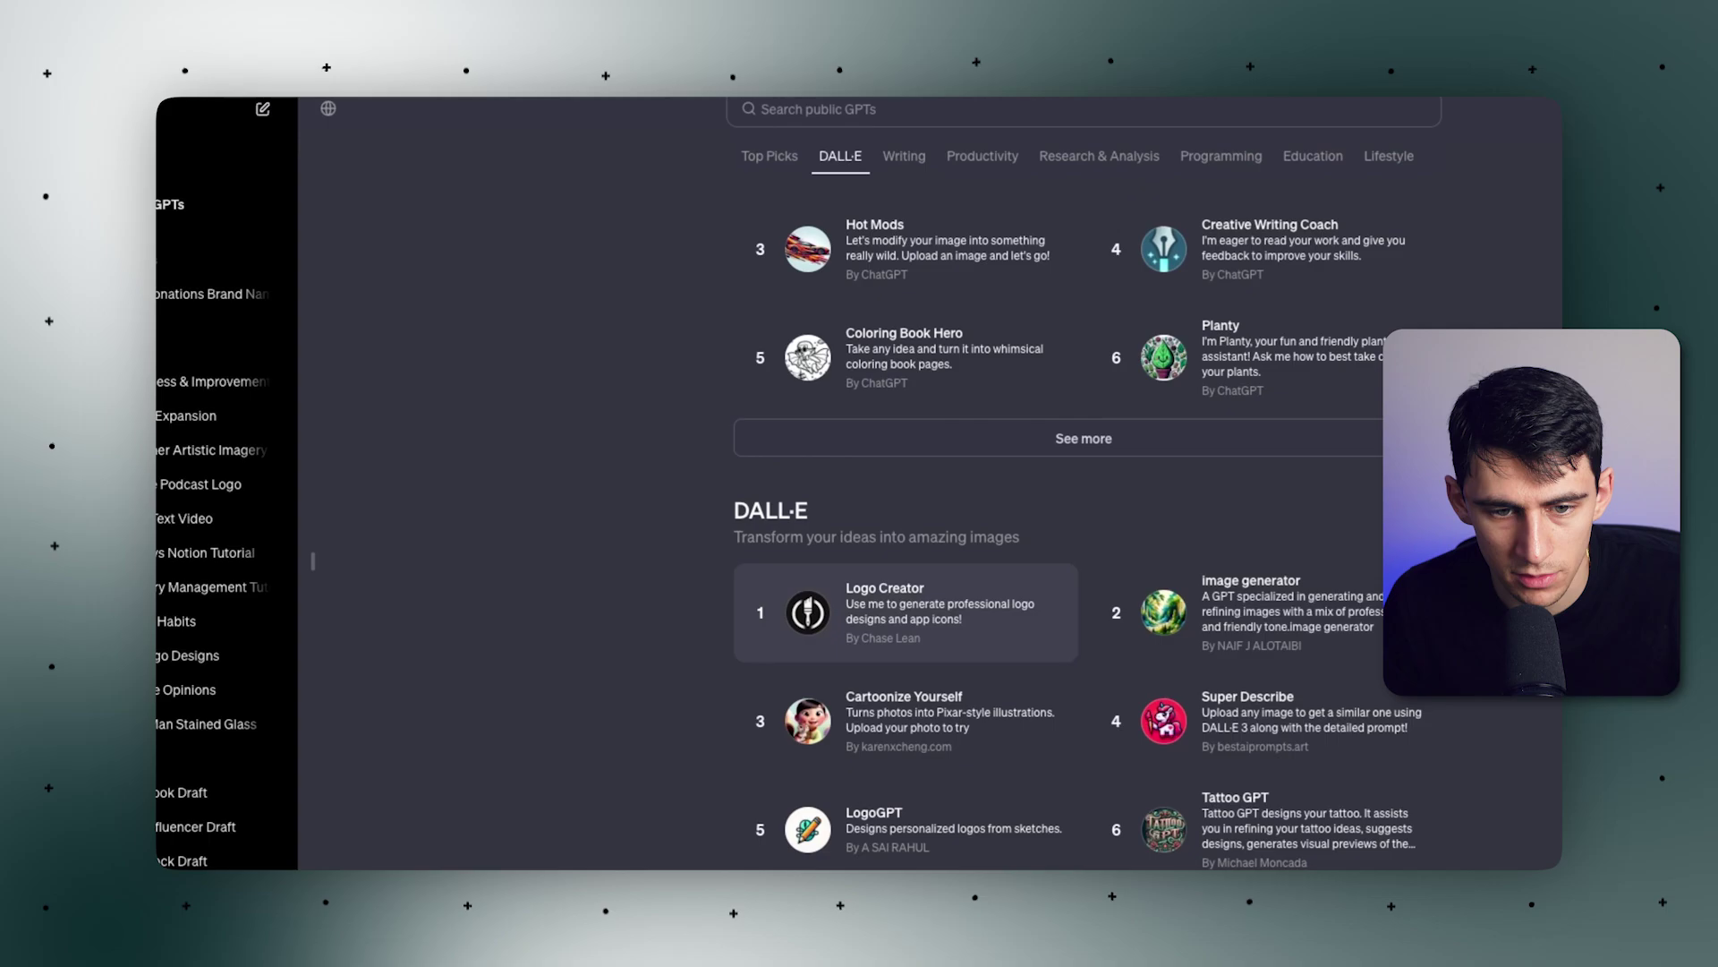
Search the public GPTs in the GPT store for "pdf summarizer".
left_click(762, 109)
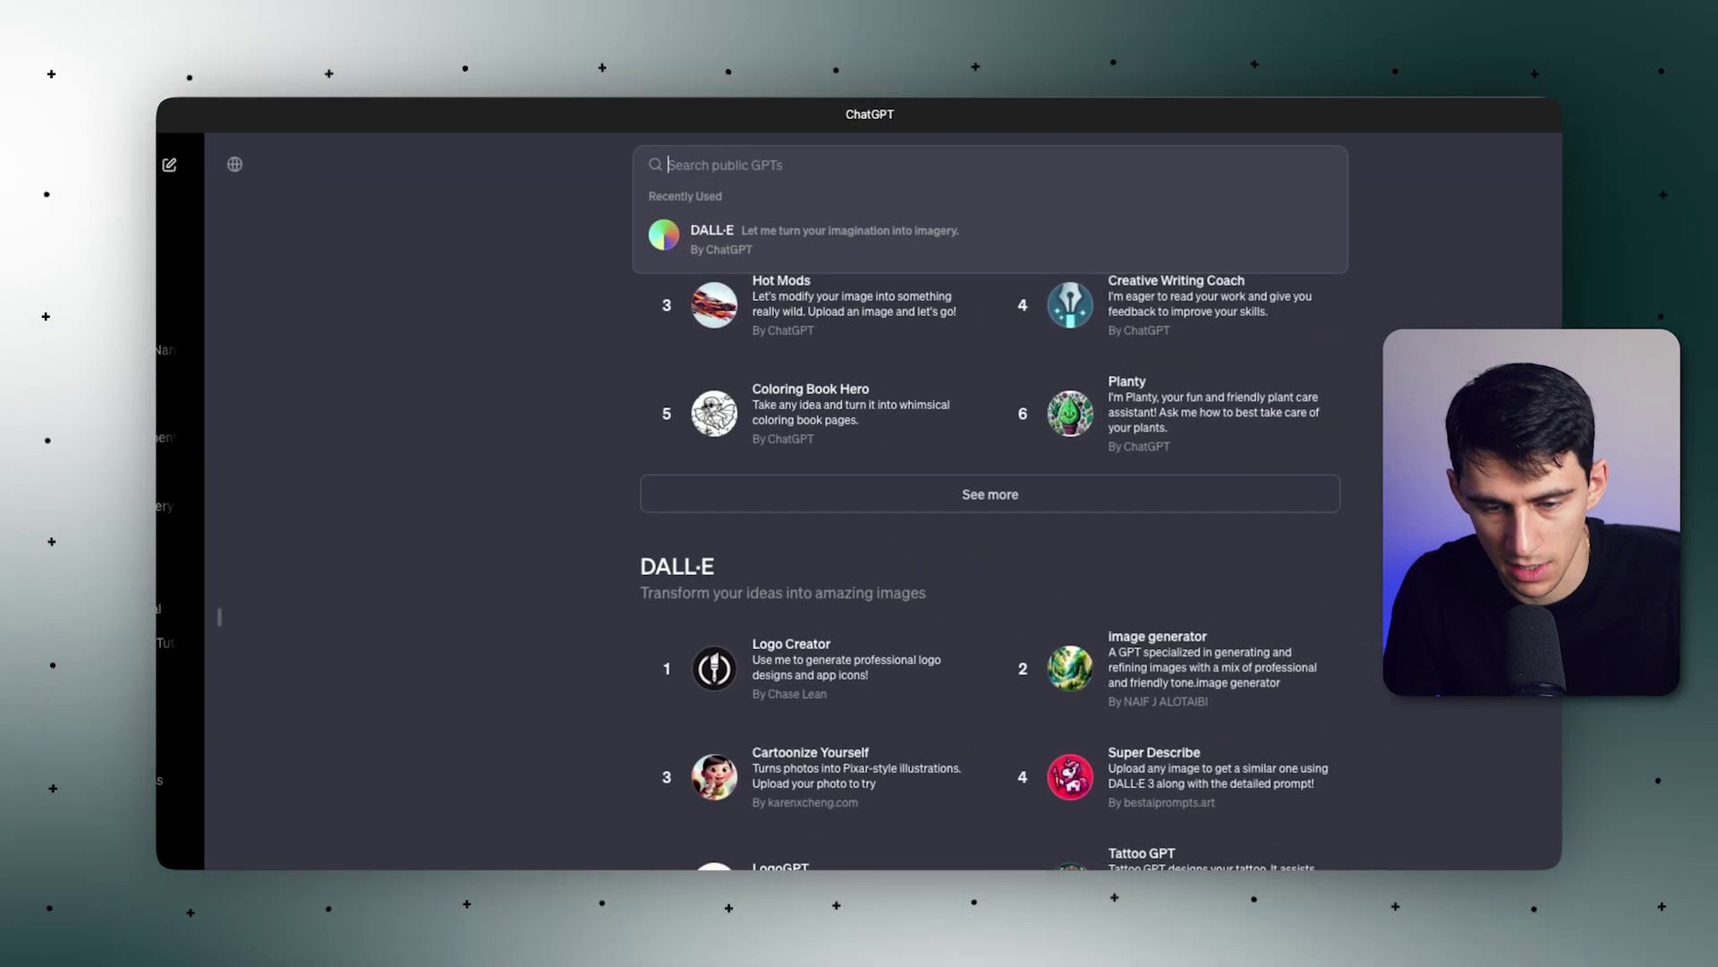
key("alt+Tab")
key("alt+Tab")
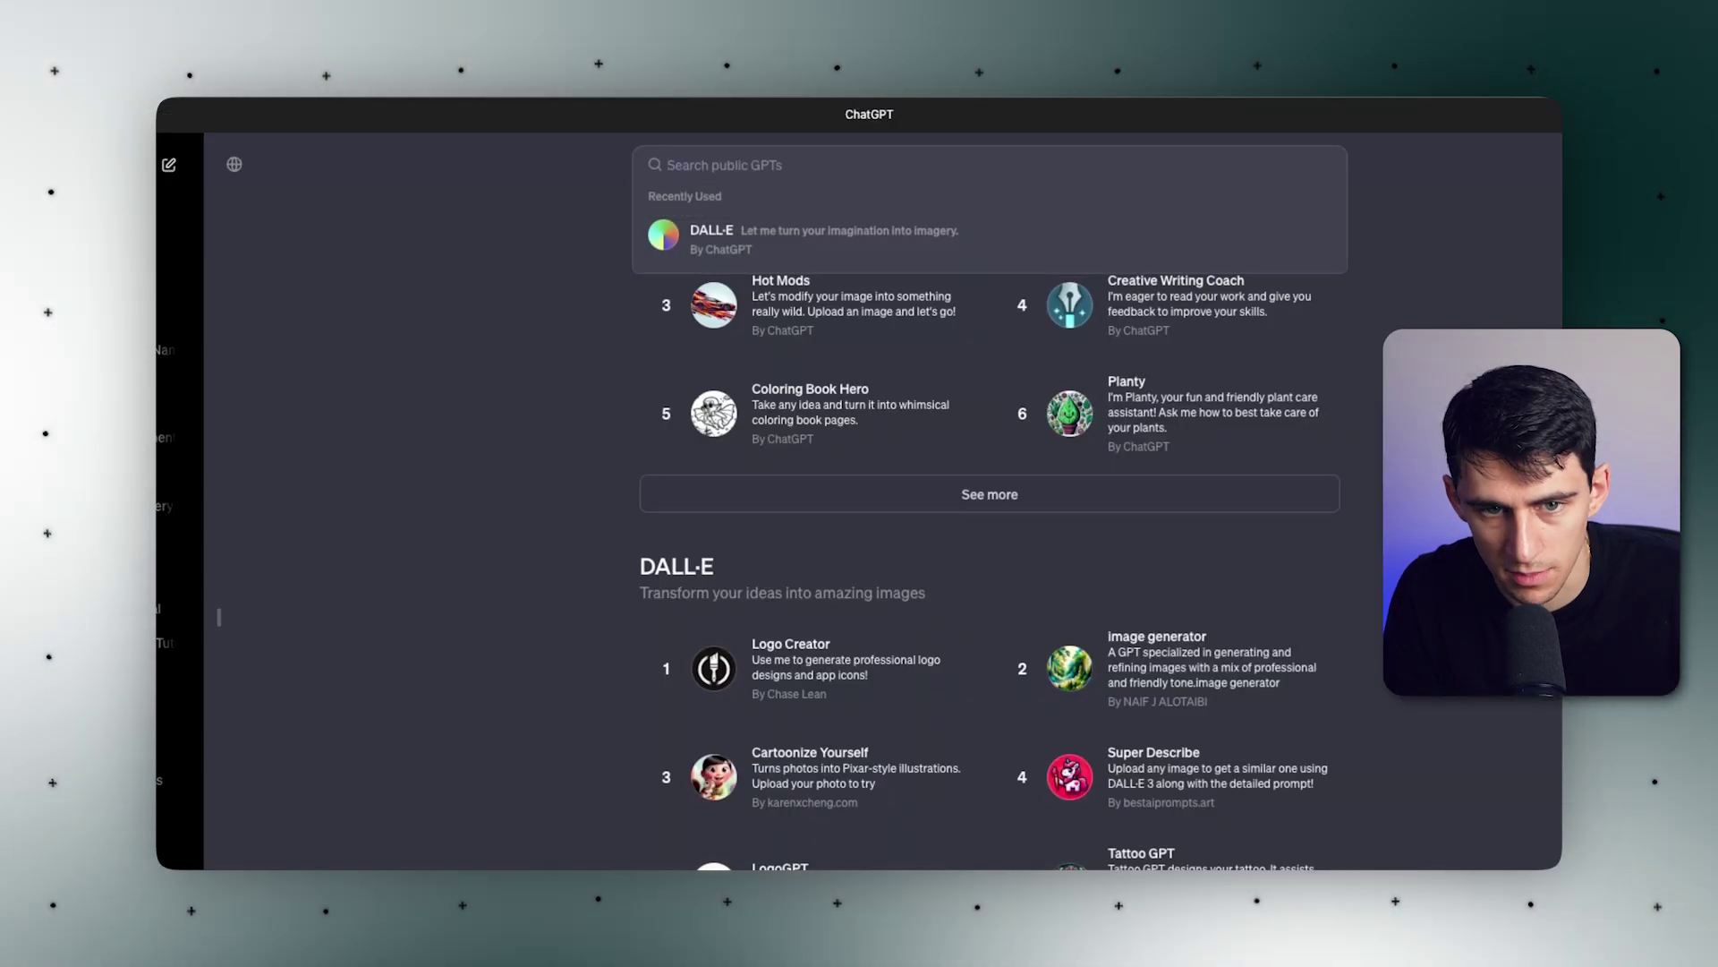
type("pdf s")
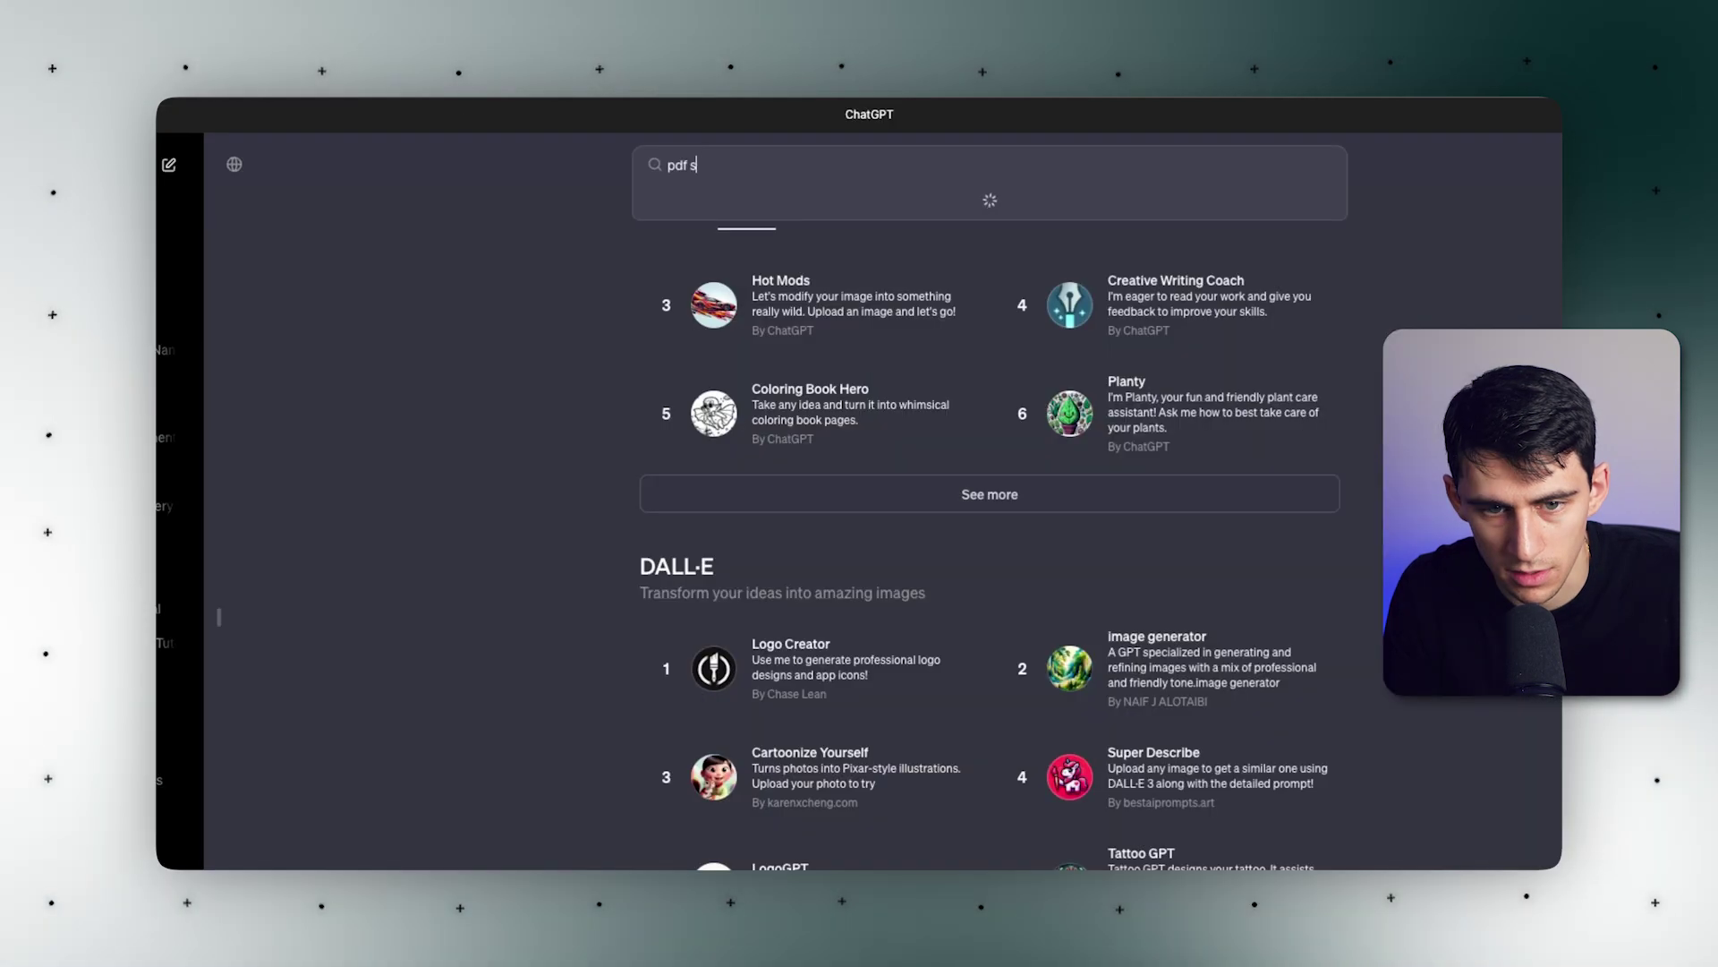
type("ummarizer")
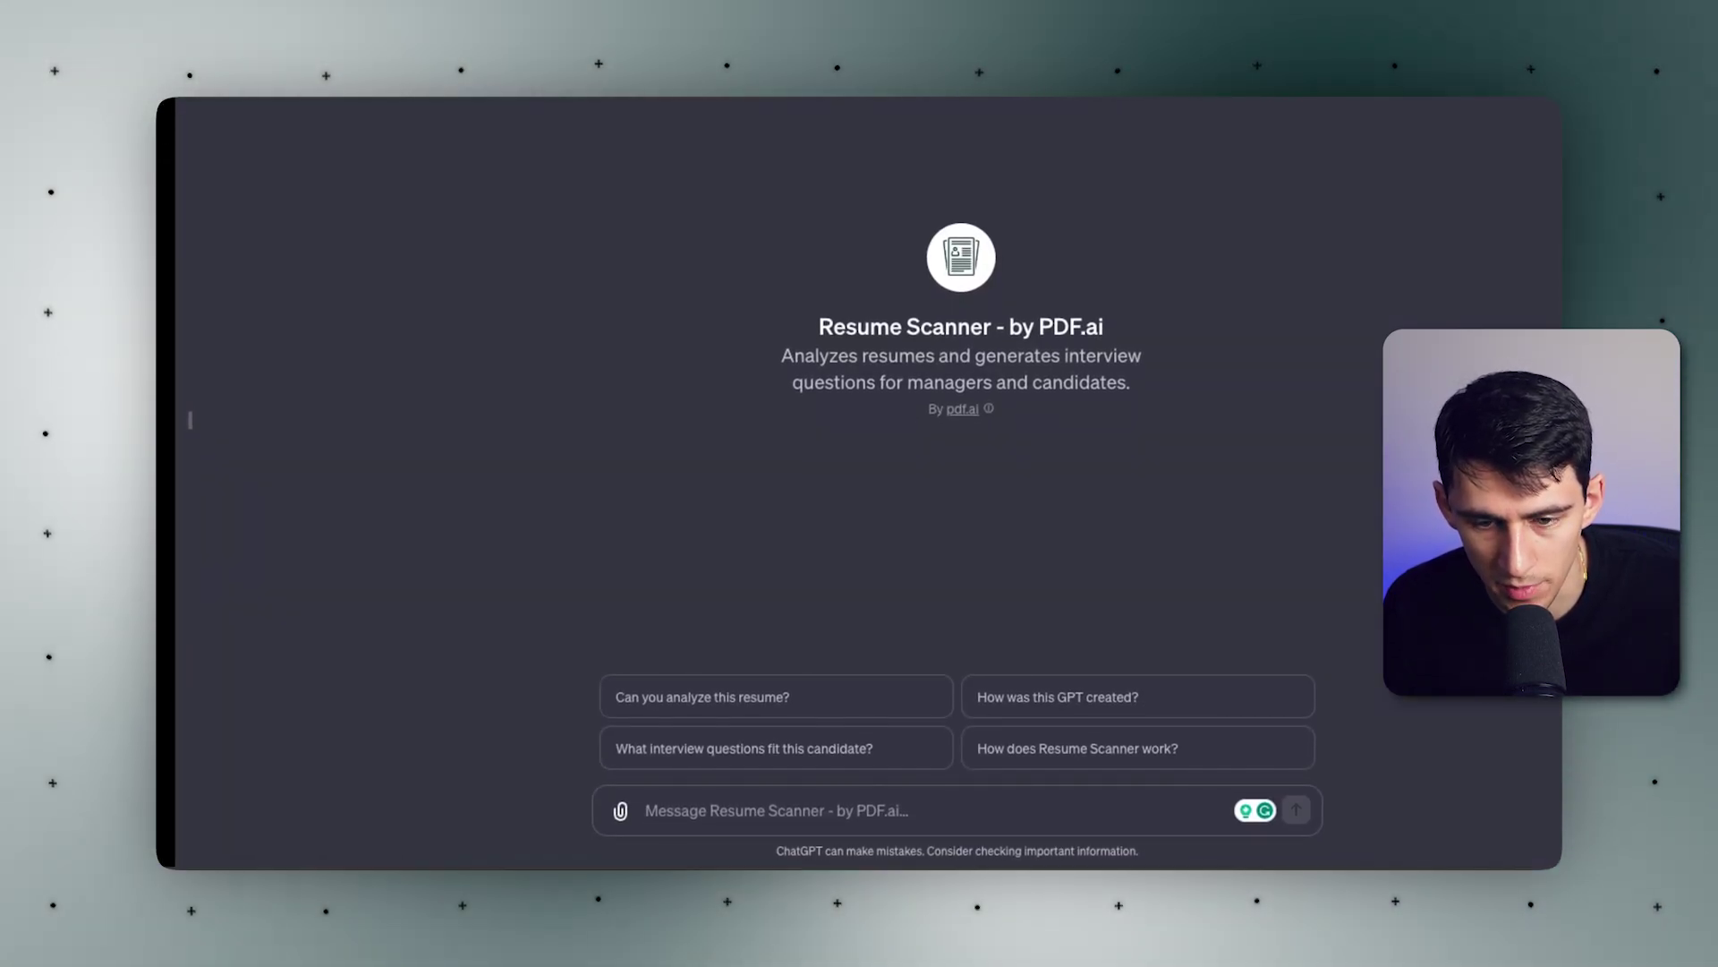
Attach the resume PDF to the Resume Scanner - by PDF.ai chat and send it for analysis.
mouse_move(454, 837)
left_click(569, 833)
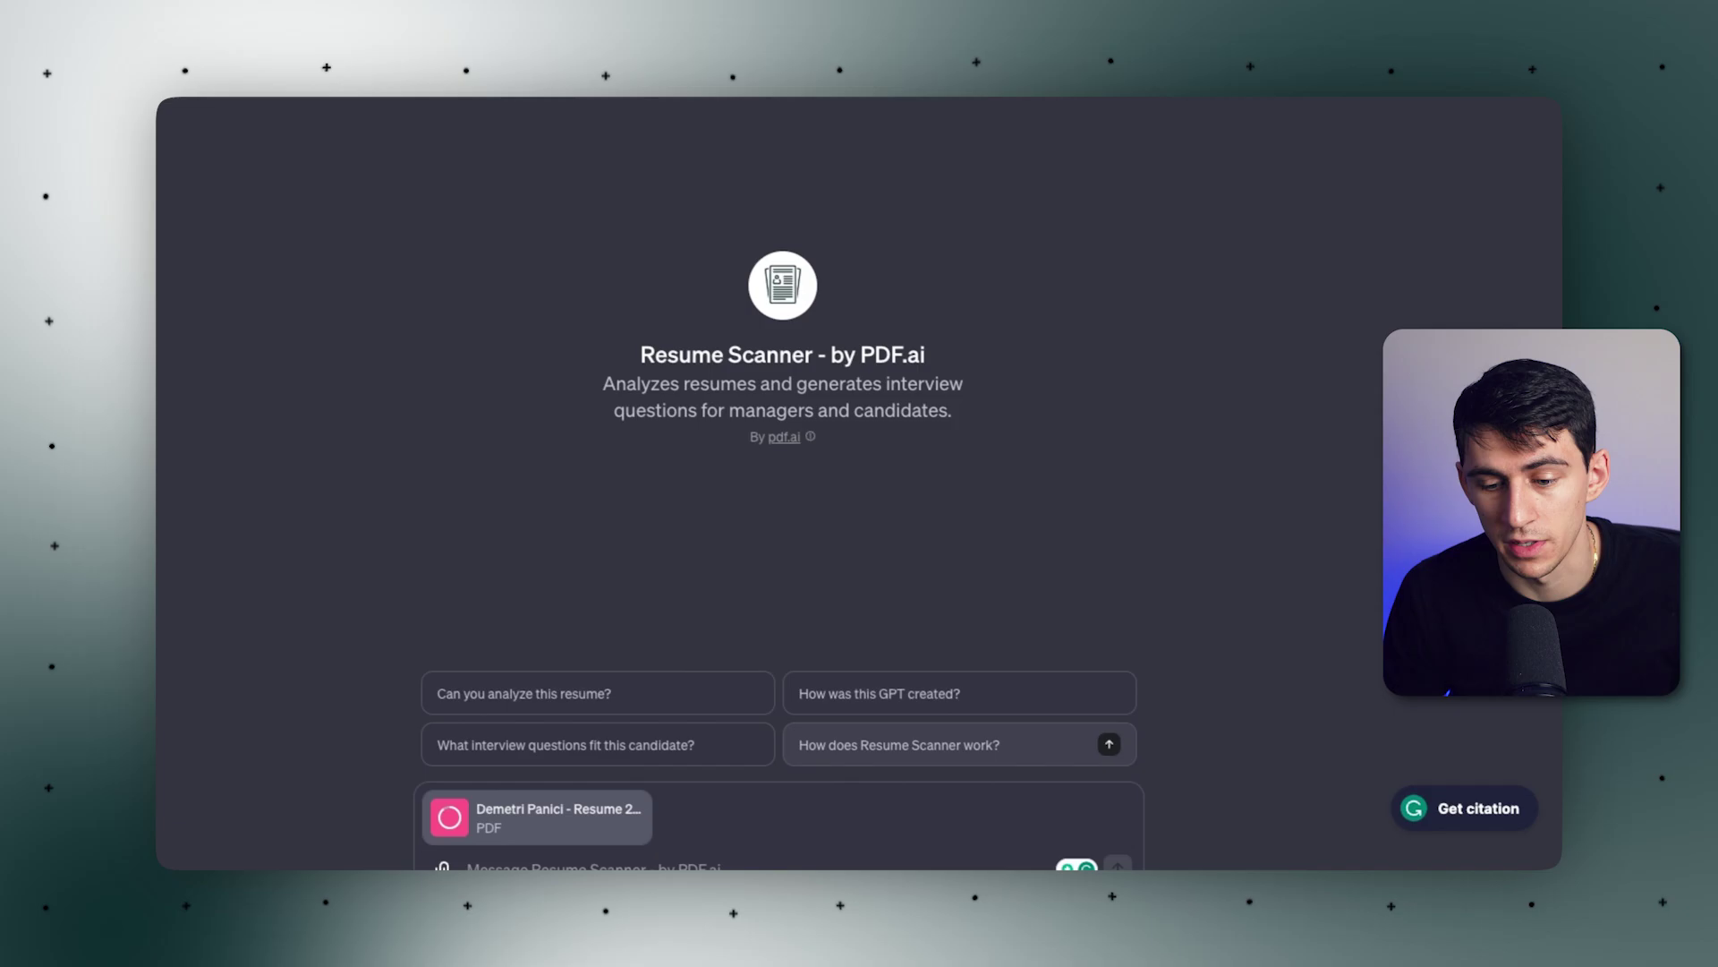
key("Return")
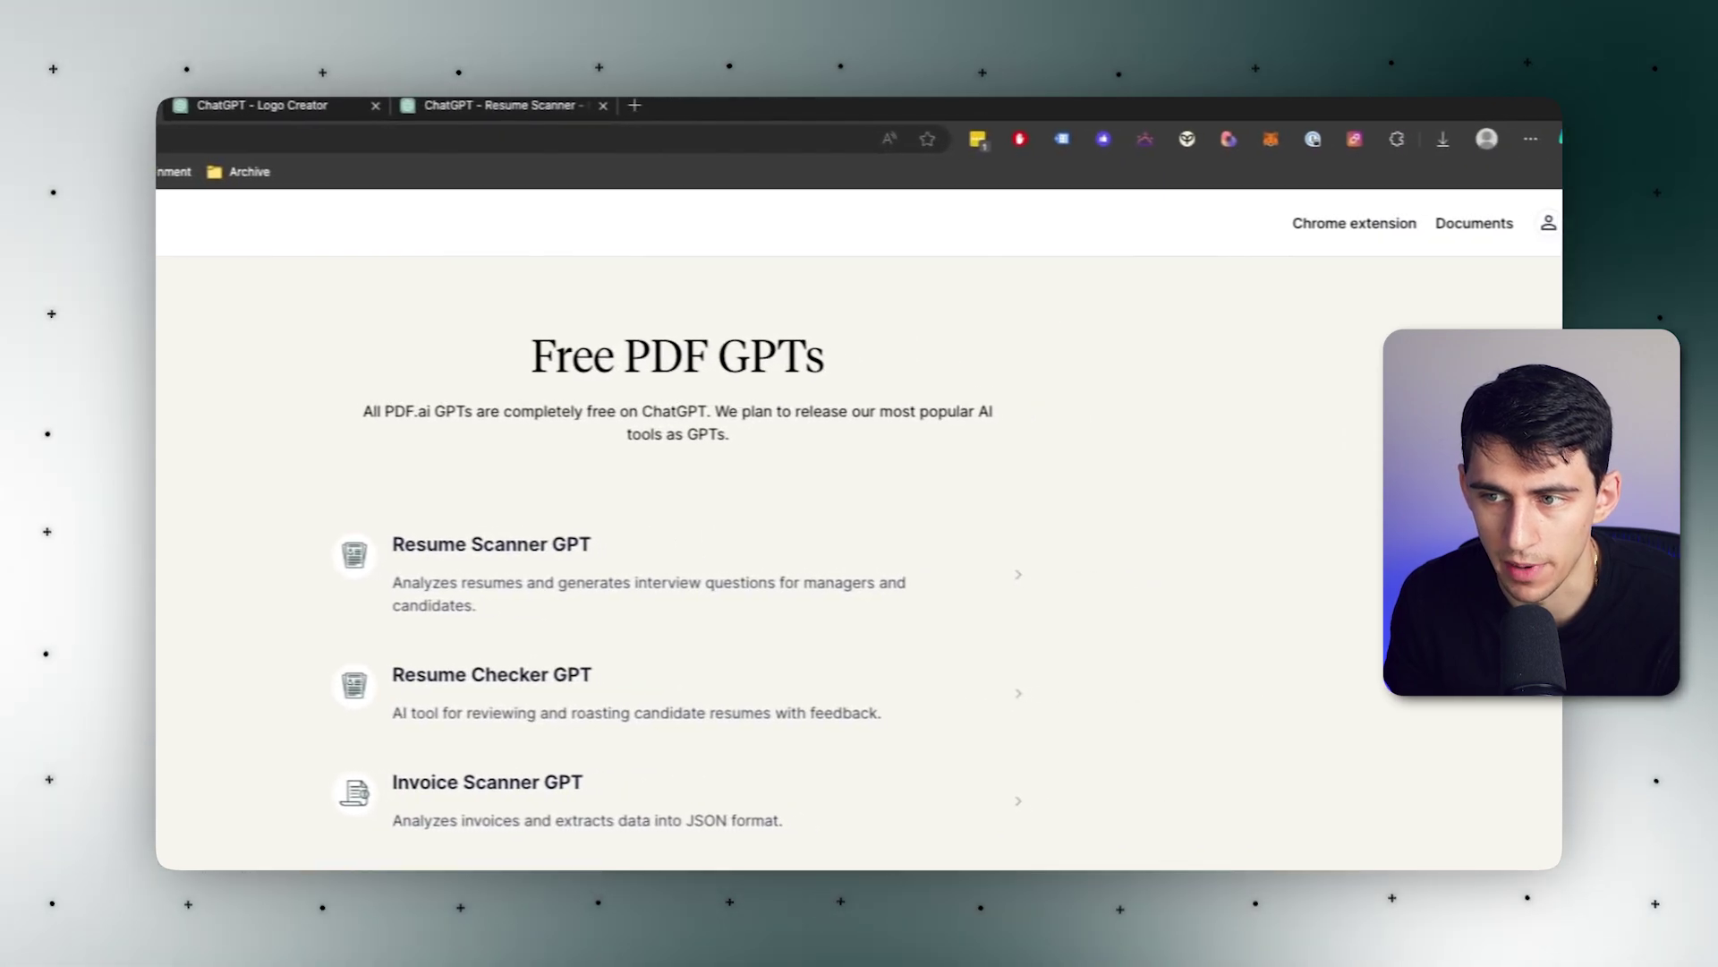
Open the PDF tools page of PDF.ai from the account options and switch to it.
left_click(1549, 223)
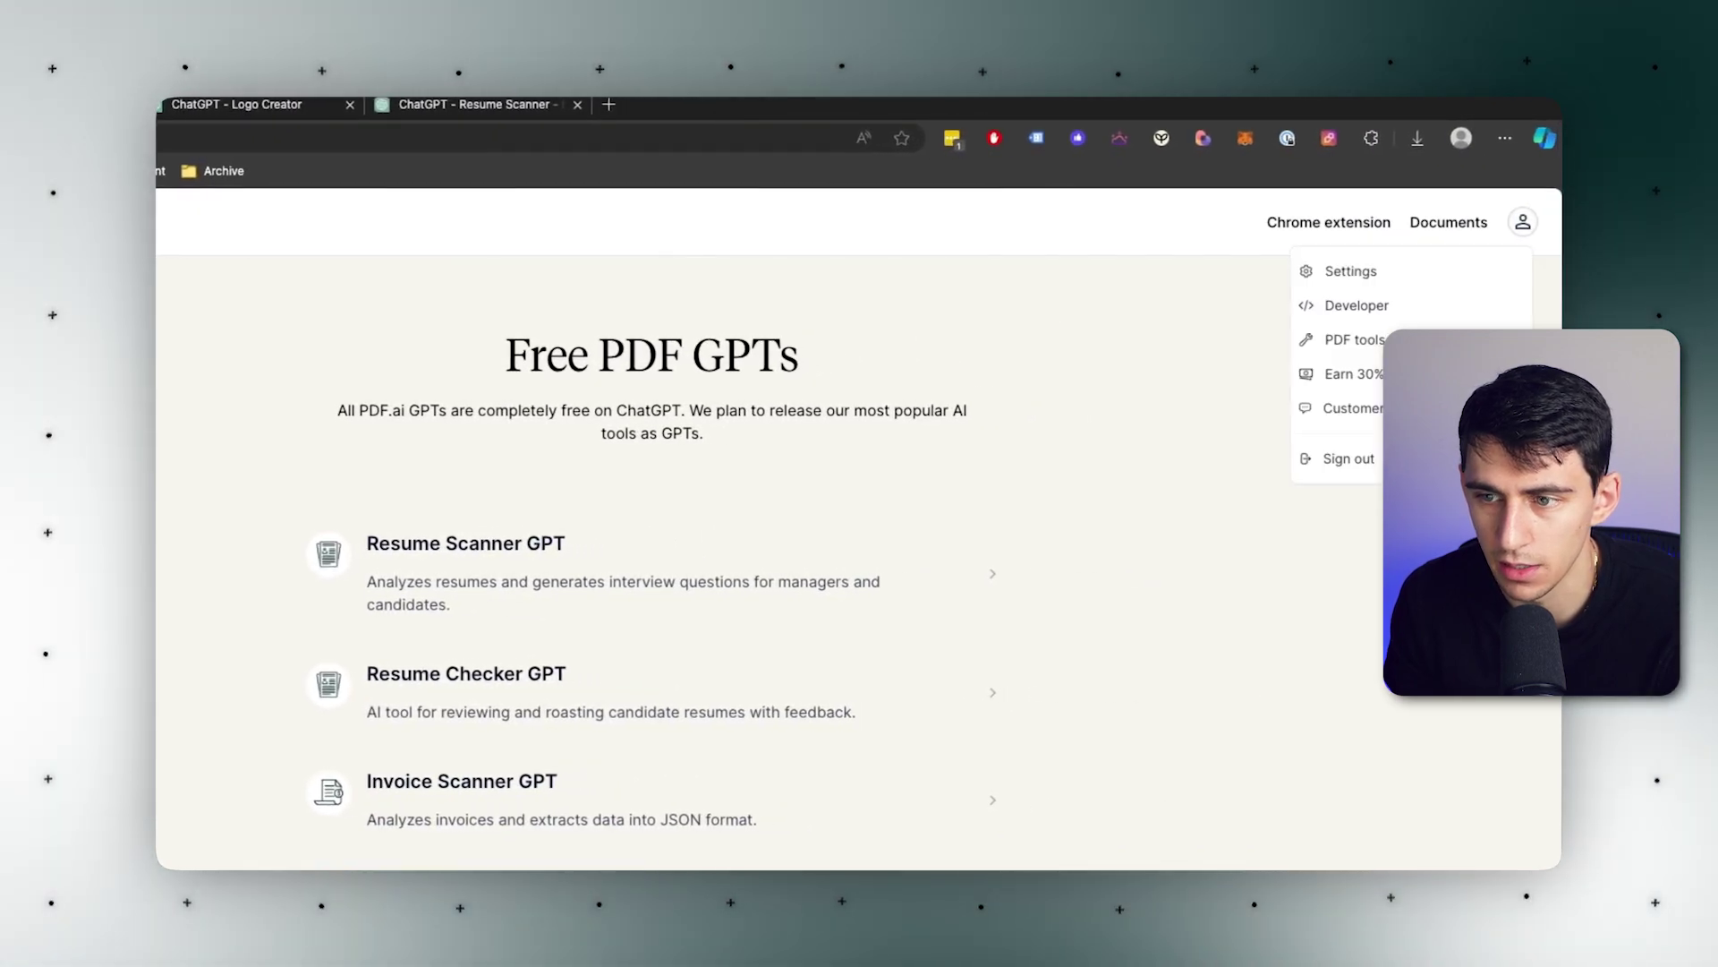
left_click(1378, 340)
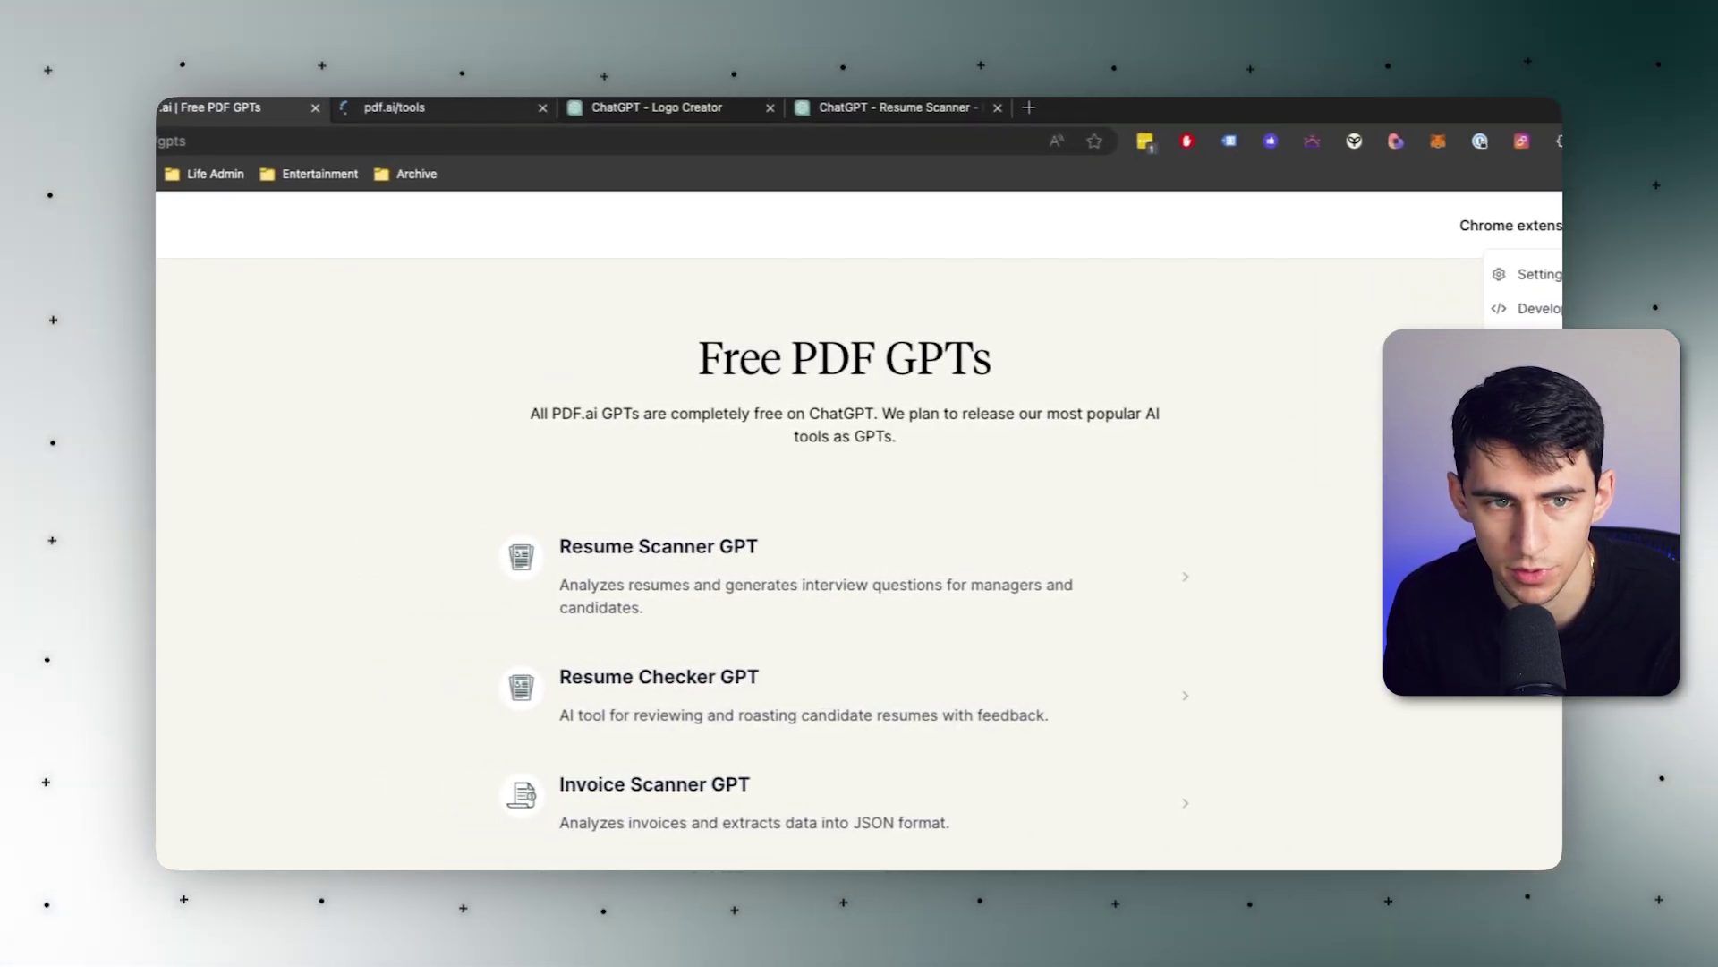
key("ctrl+Tab")
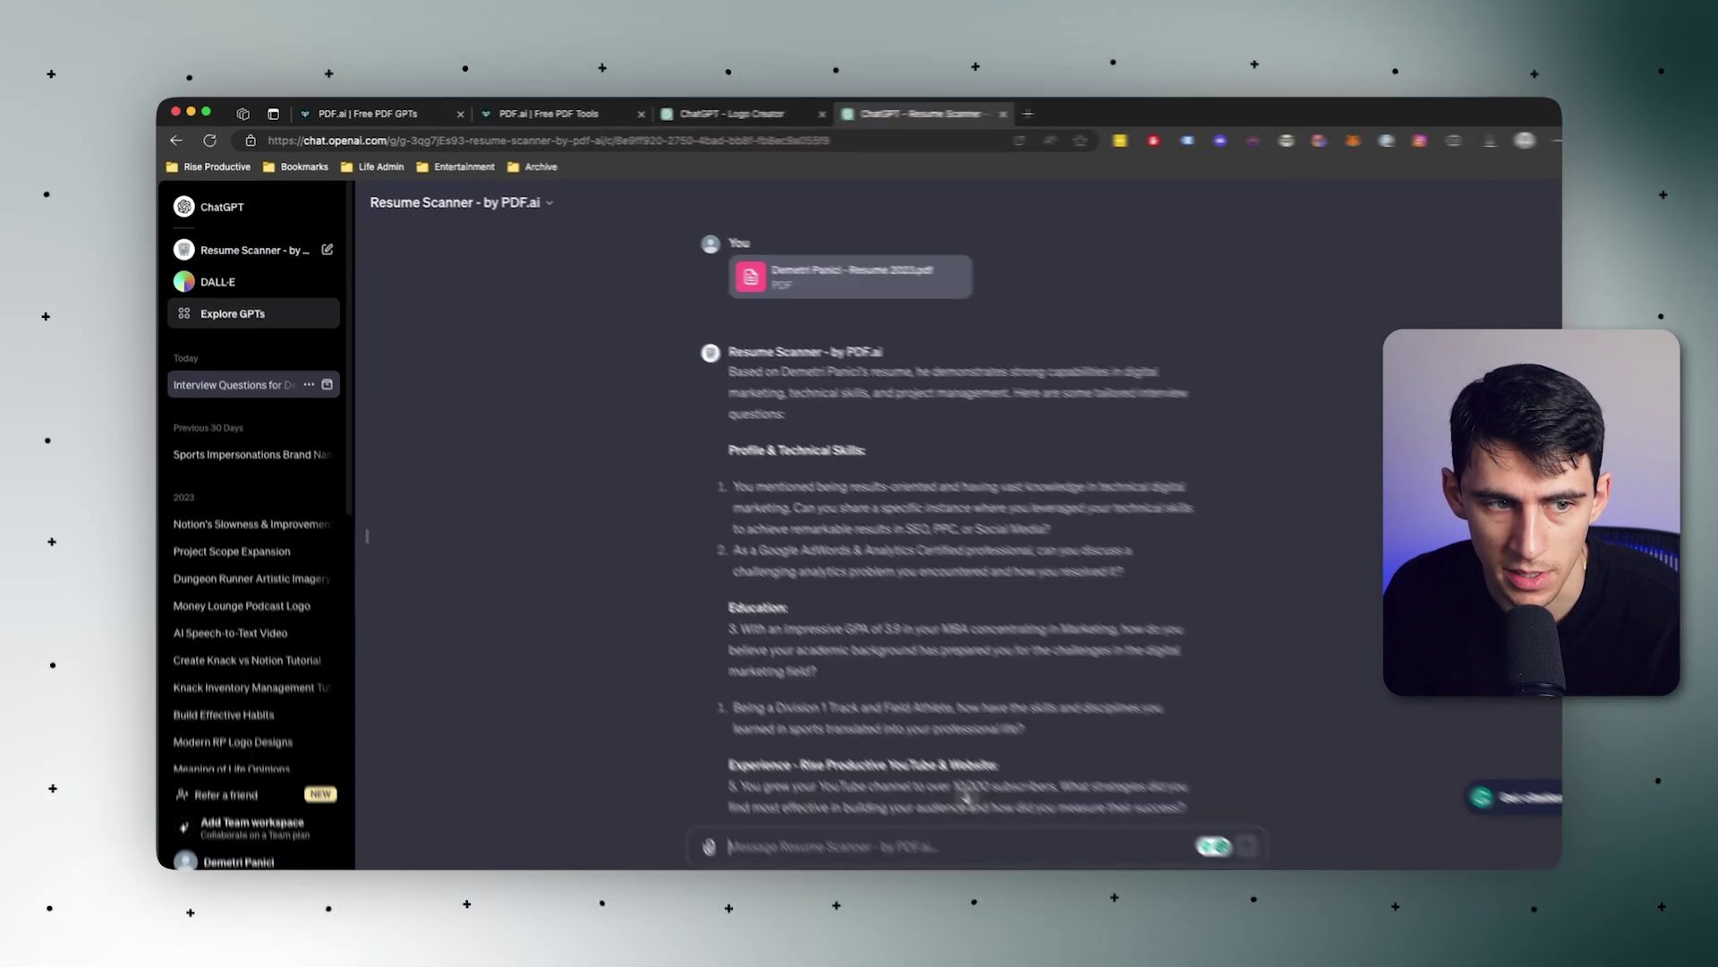
Search the public GPTs for "PDF.ai" and open PDF Summarizer - by PDF.ai.
left_click(230, 307)
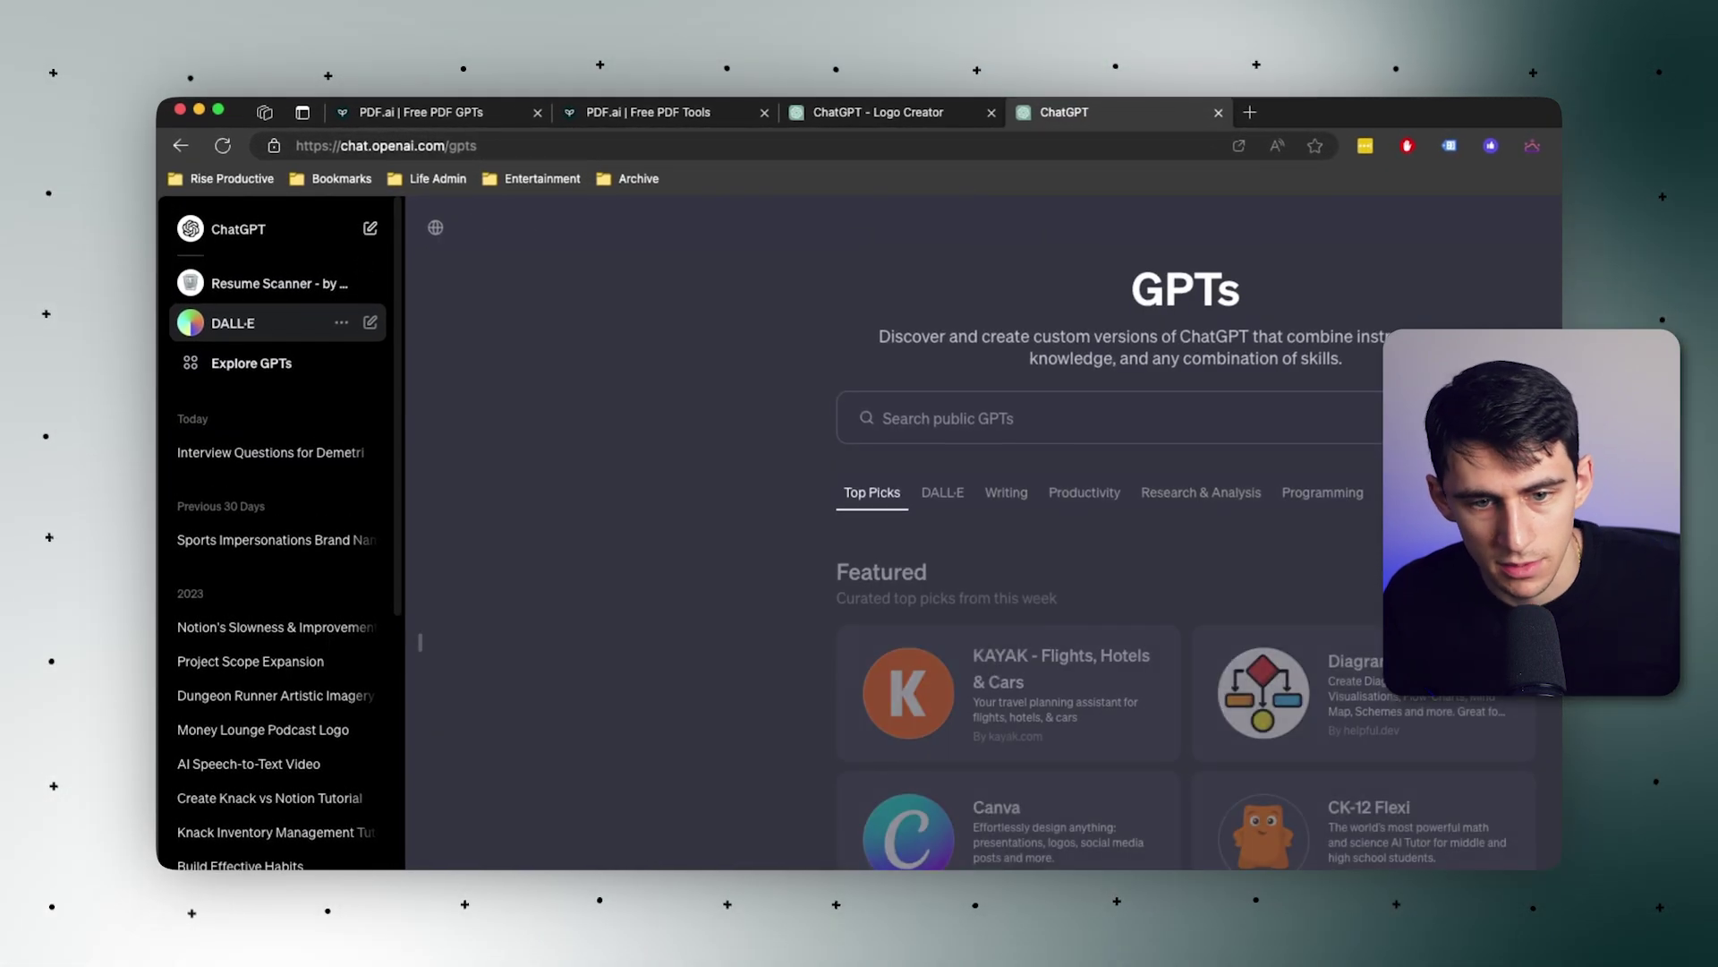
left_click(884, 418)
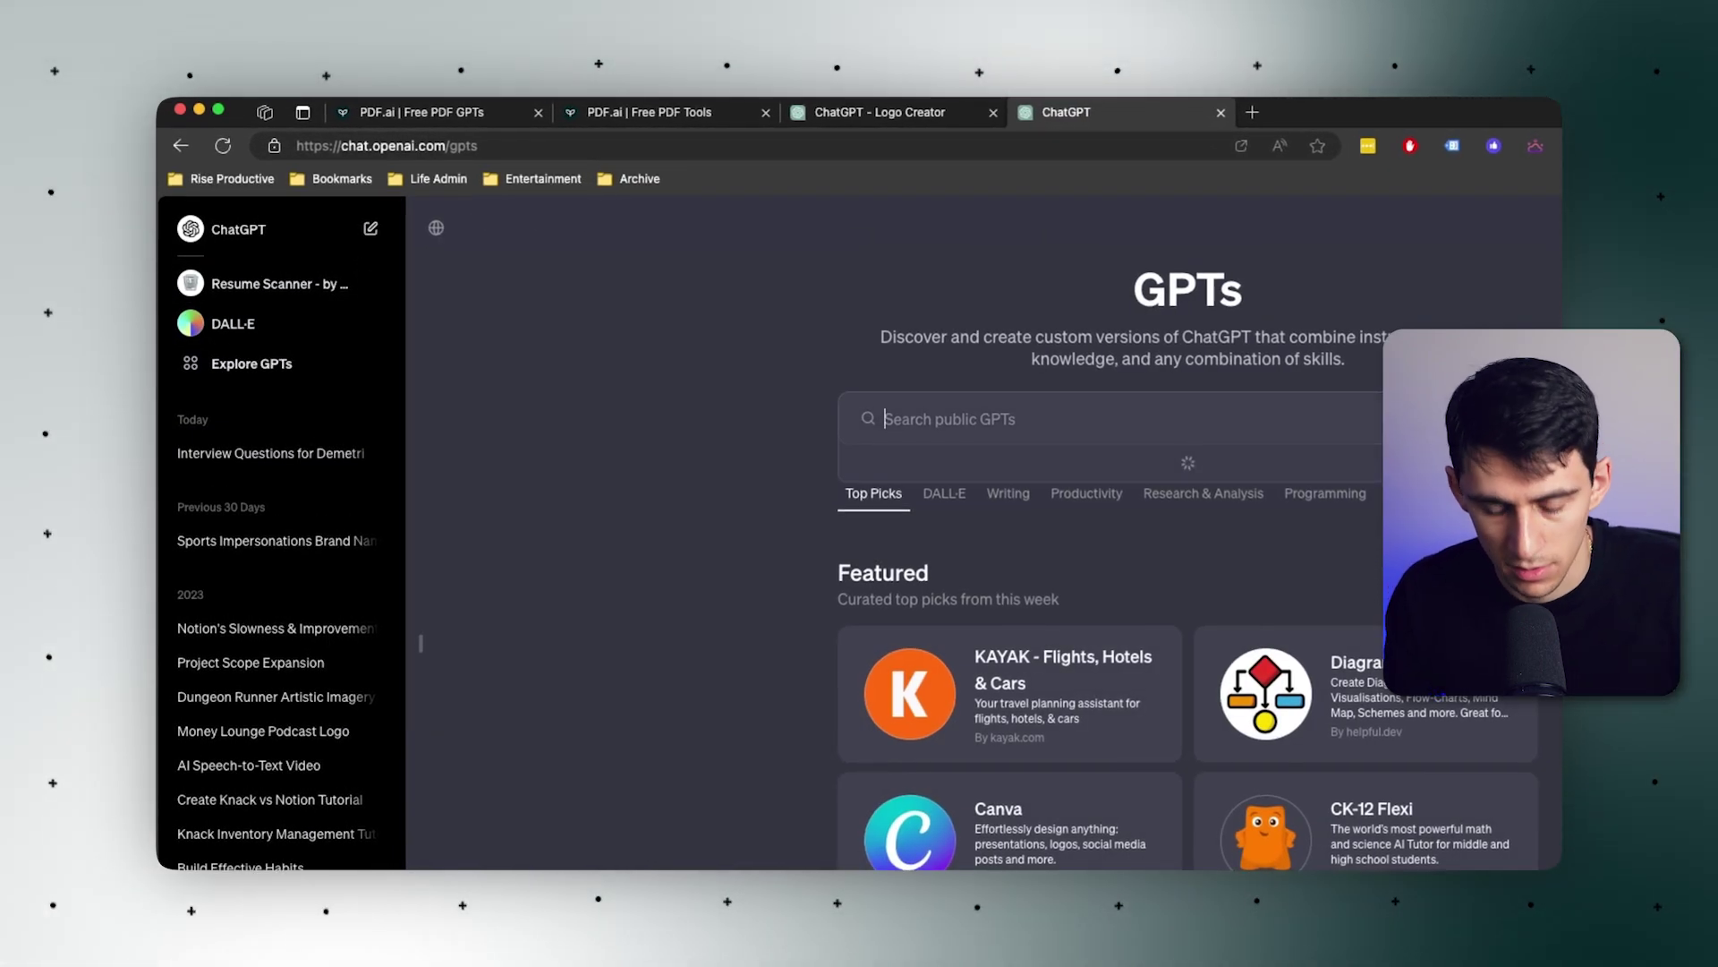
type("PDF.ai")
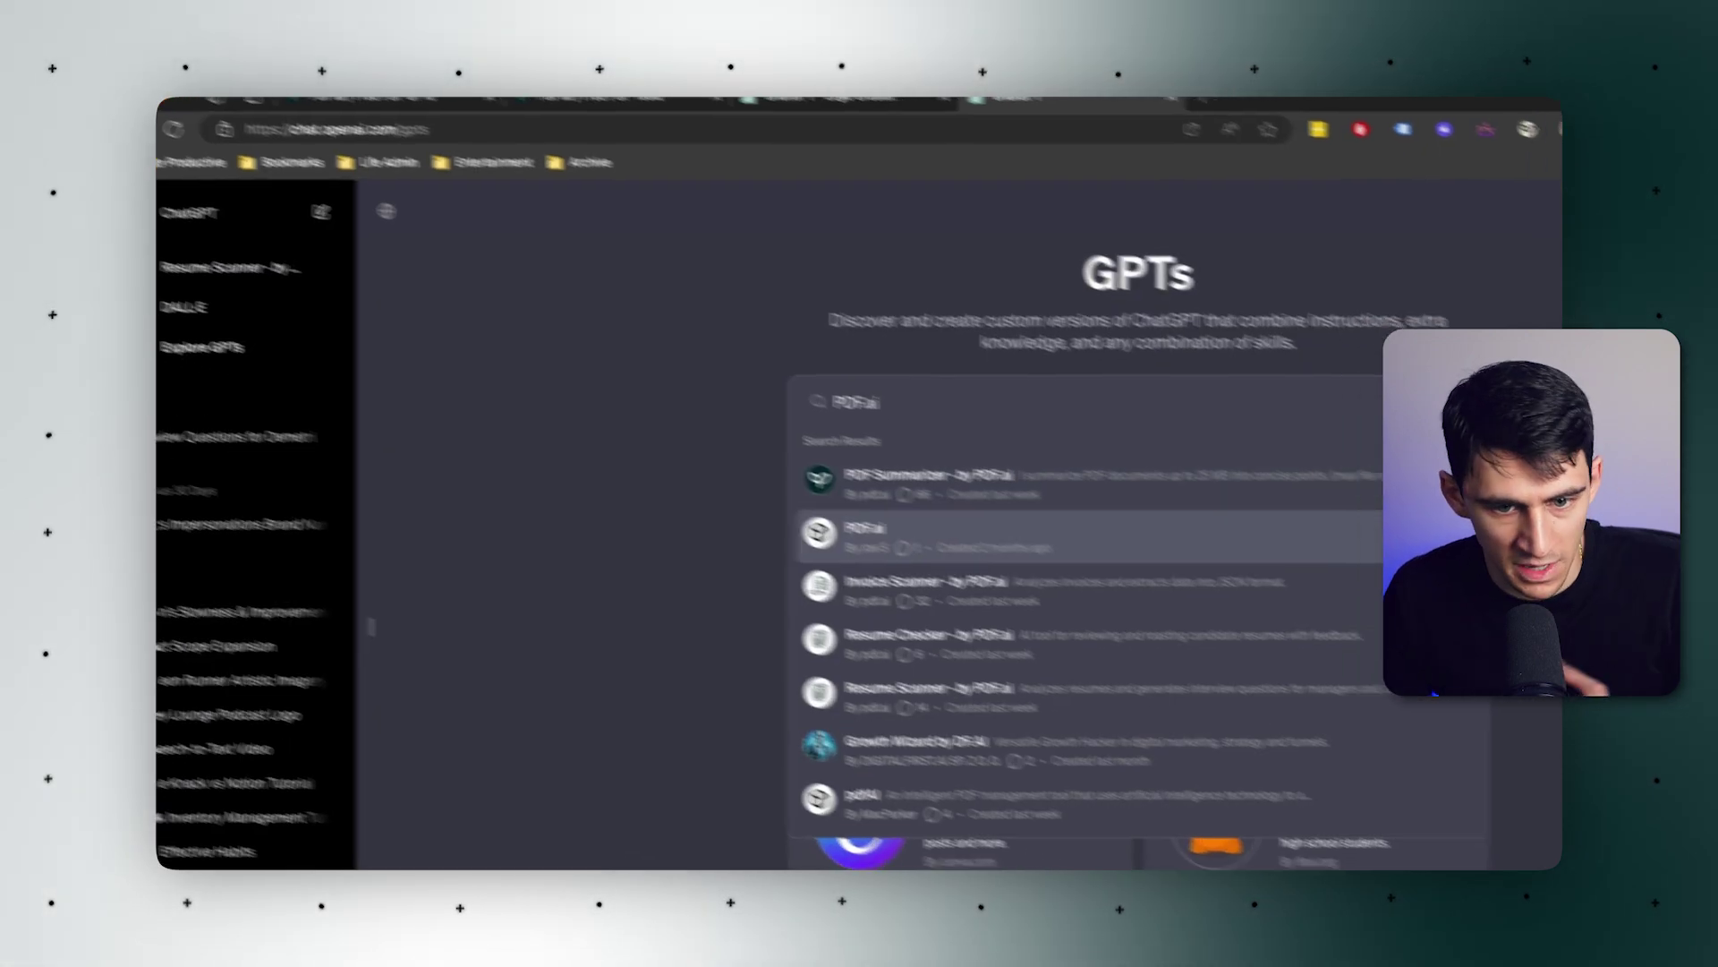
left_click(985, 501)
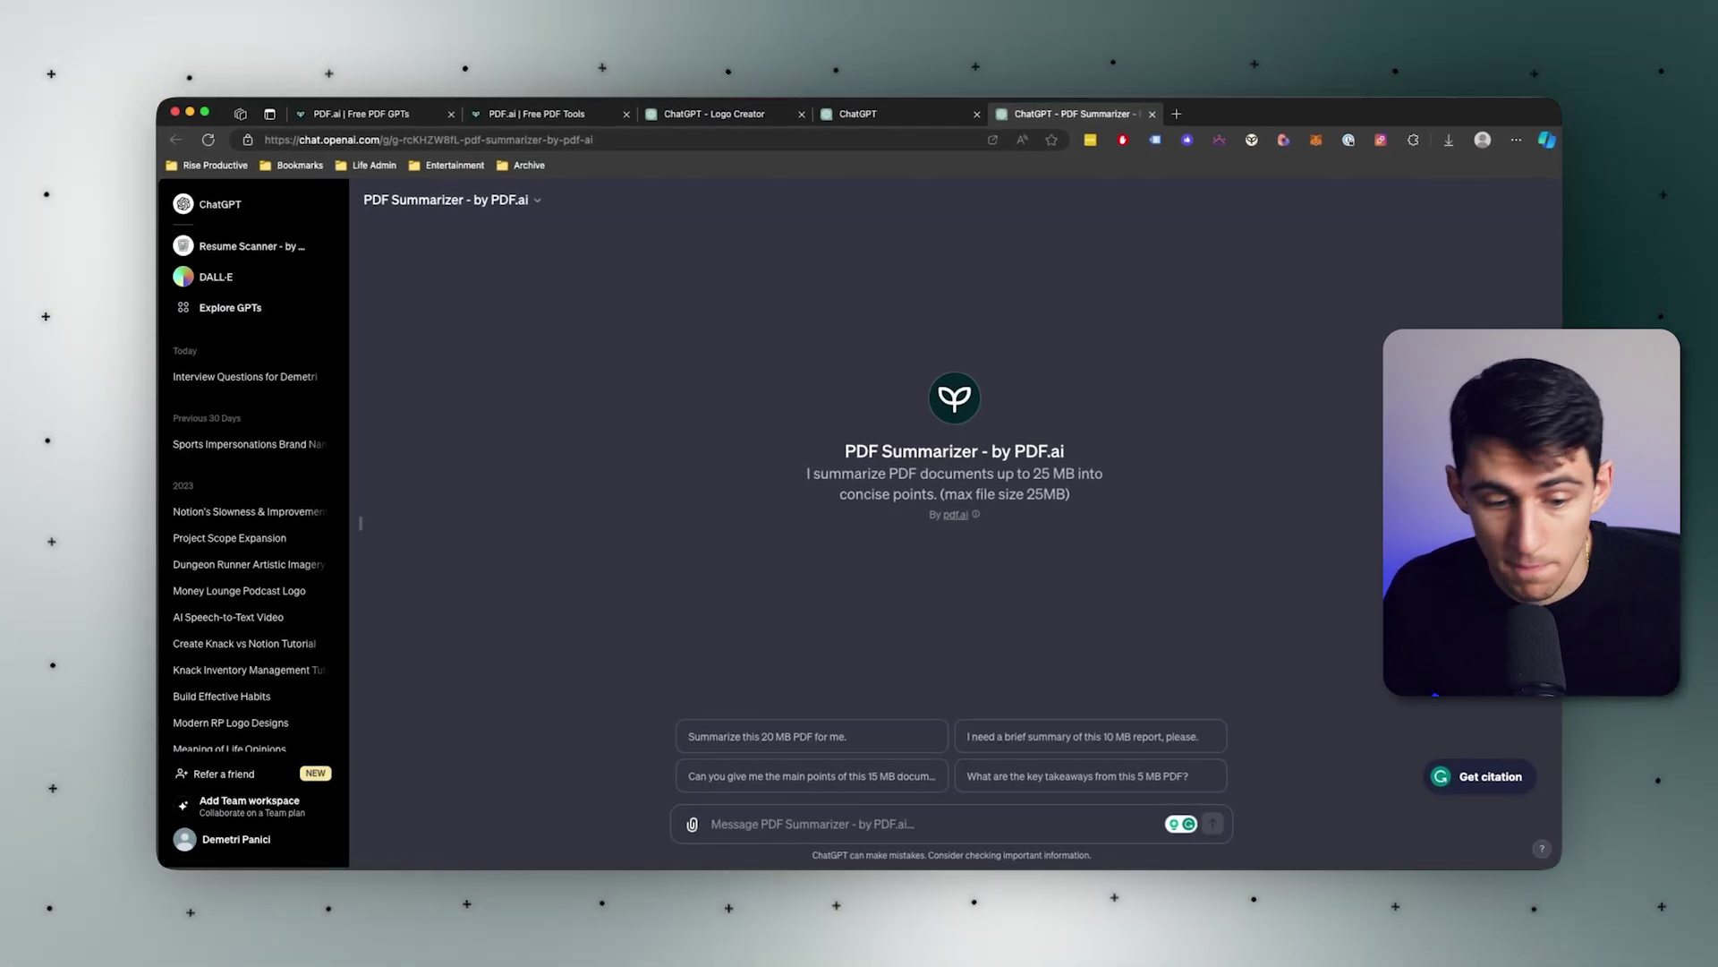
Attach the "10 Steps to Saving Time and Doing More" PDF from the Final Draft folder to the PDF Summarizer chat and send it.
key("super+Tab")
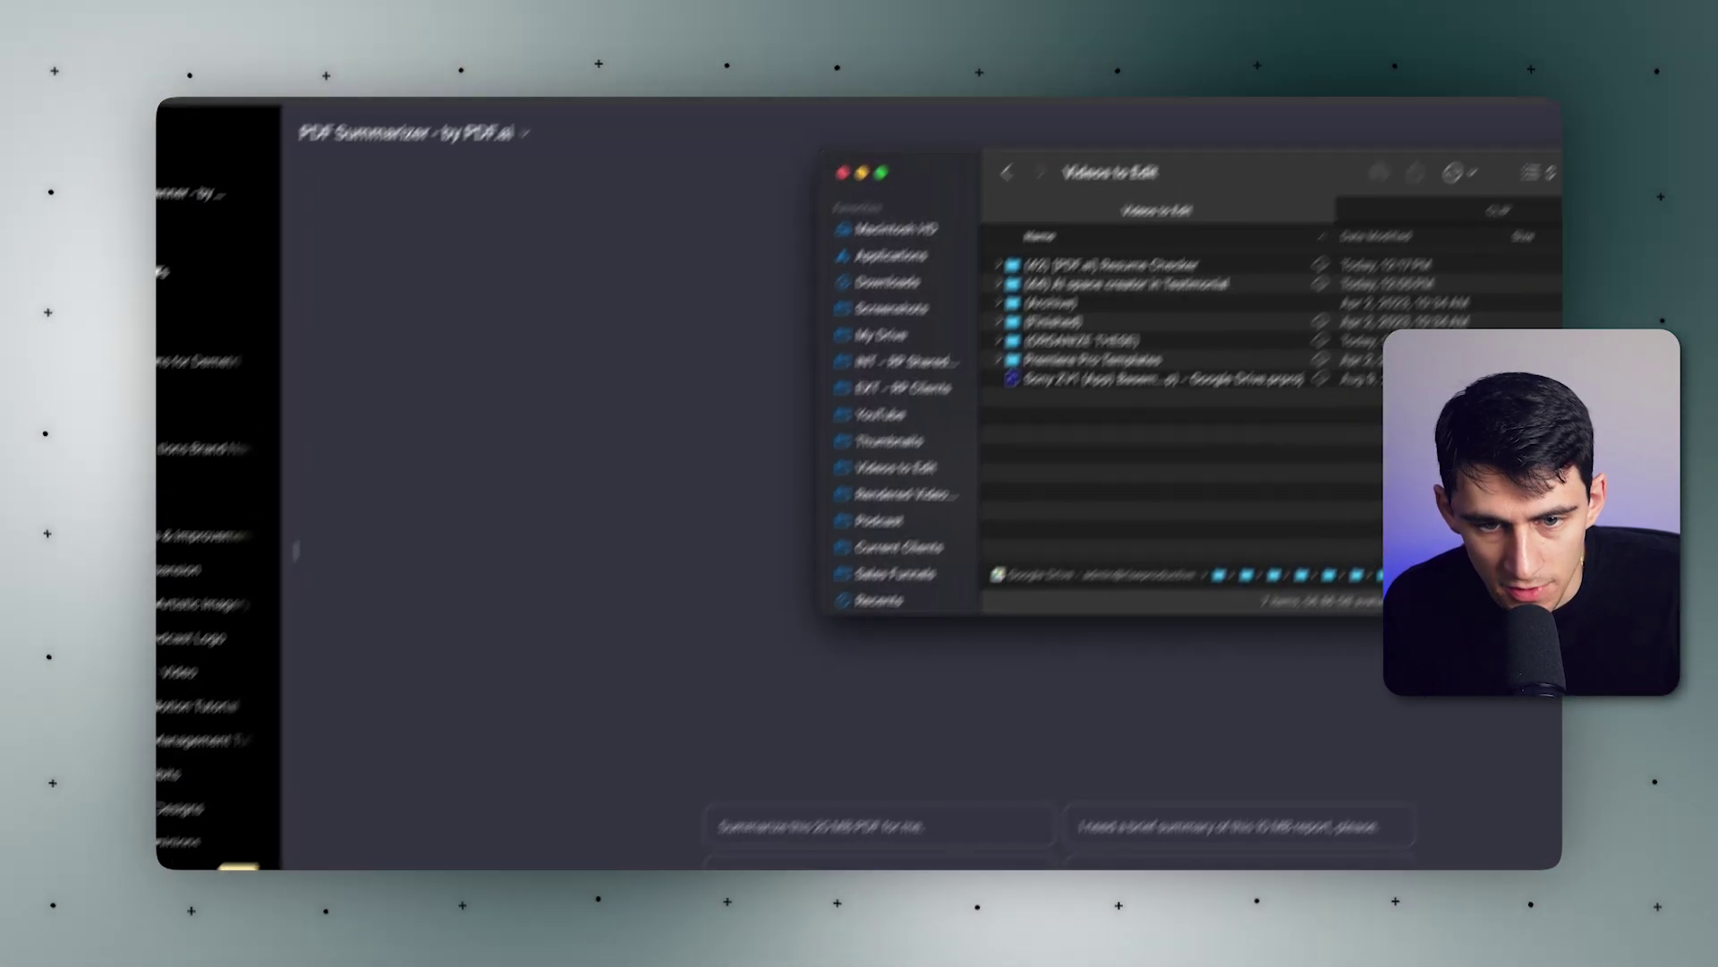
left_click(813, 356)
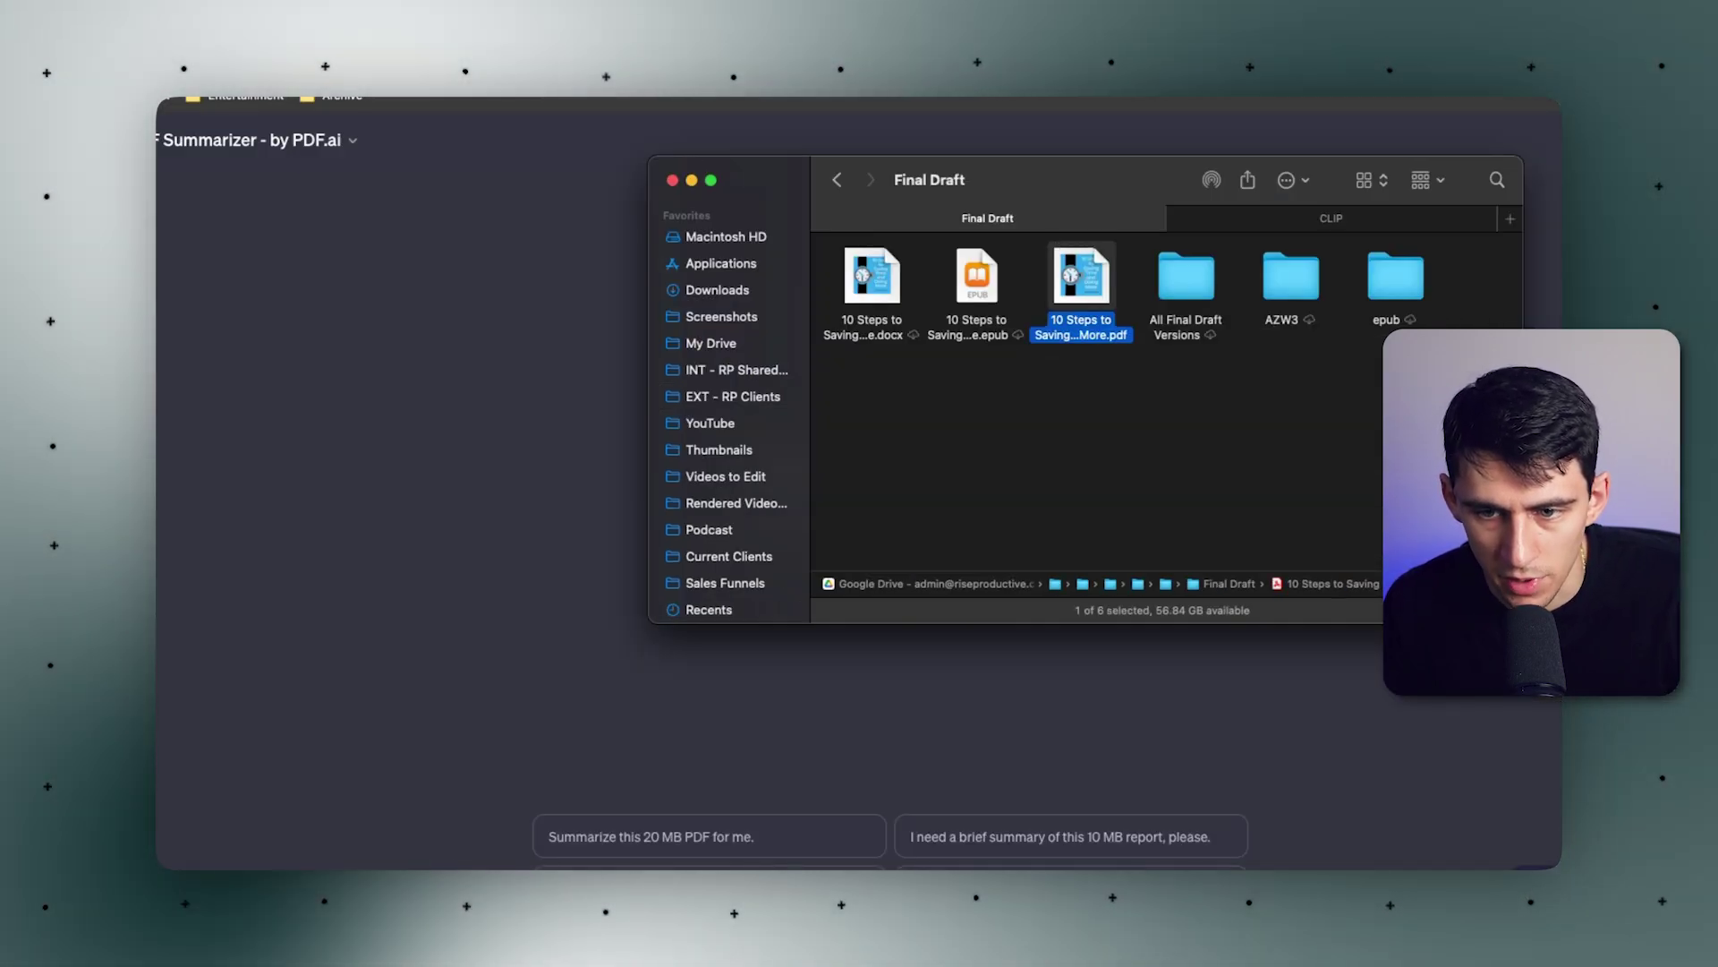
left_click_drag(1081, 275, 556, 633)
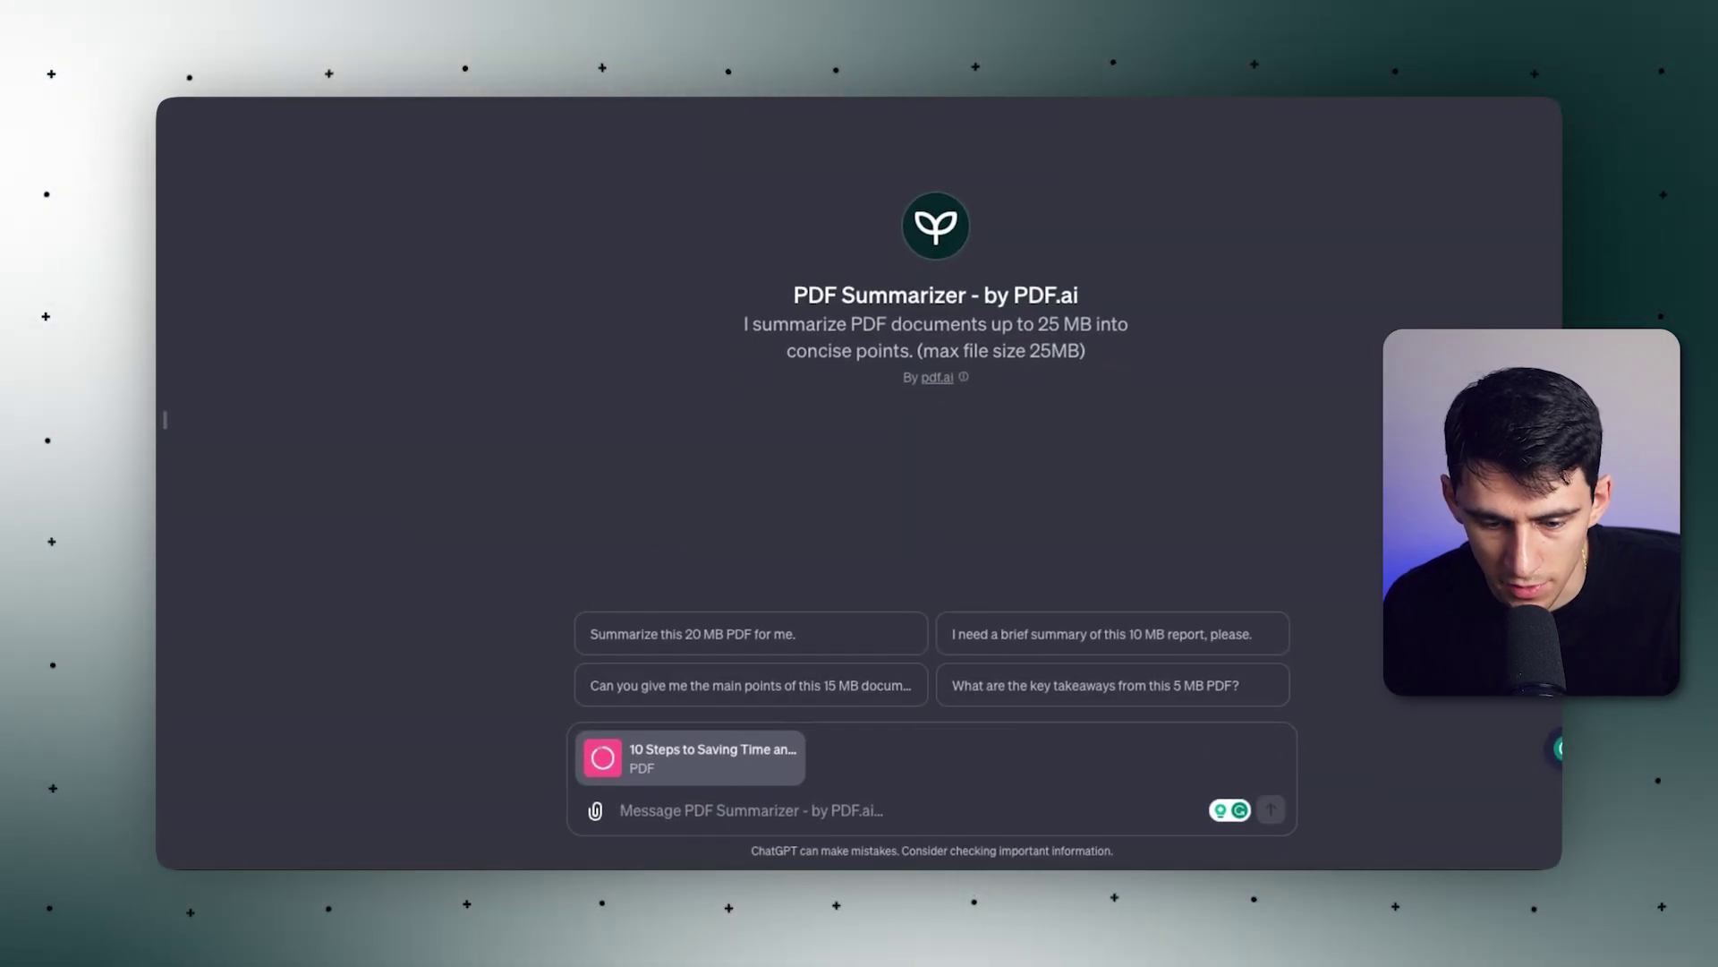
key("Return")
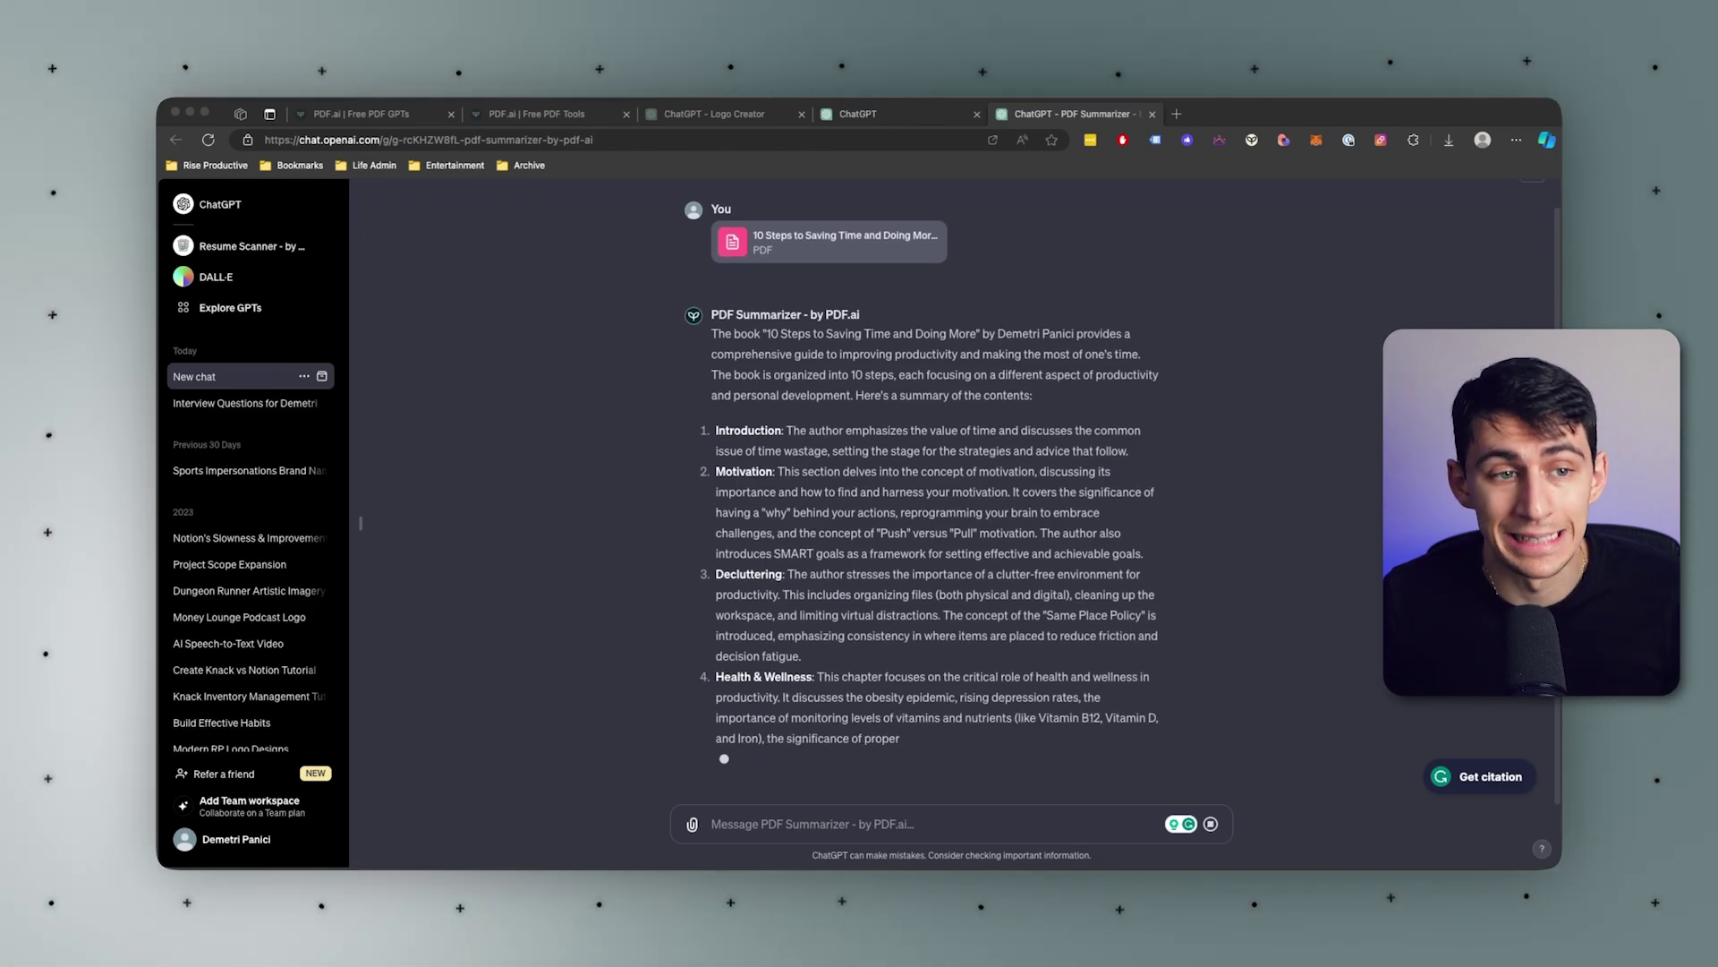
Open the GPT store in a new tab and look through its top picks and ChatGPT-made GPTs.
key("super+1")
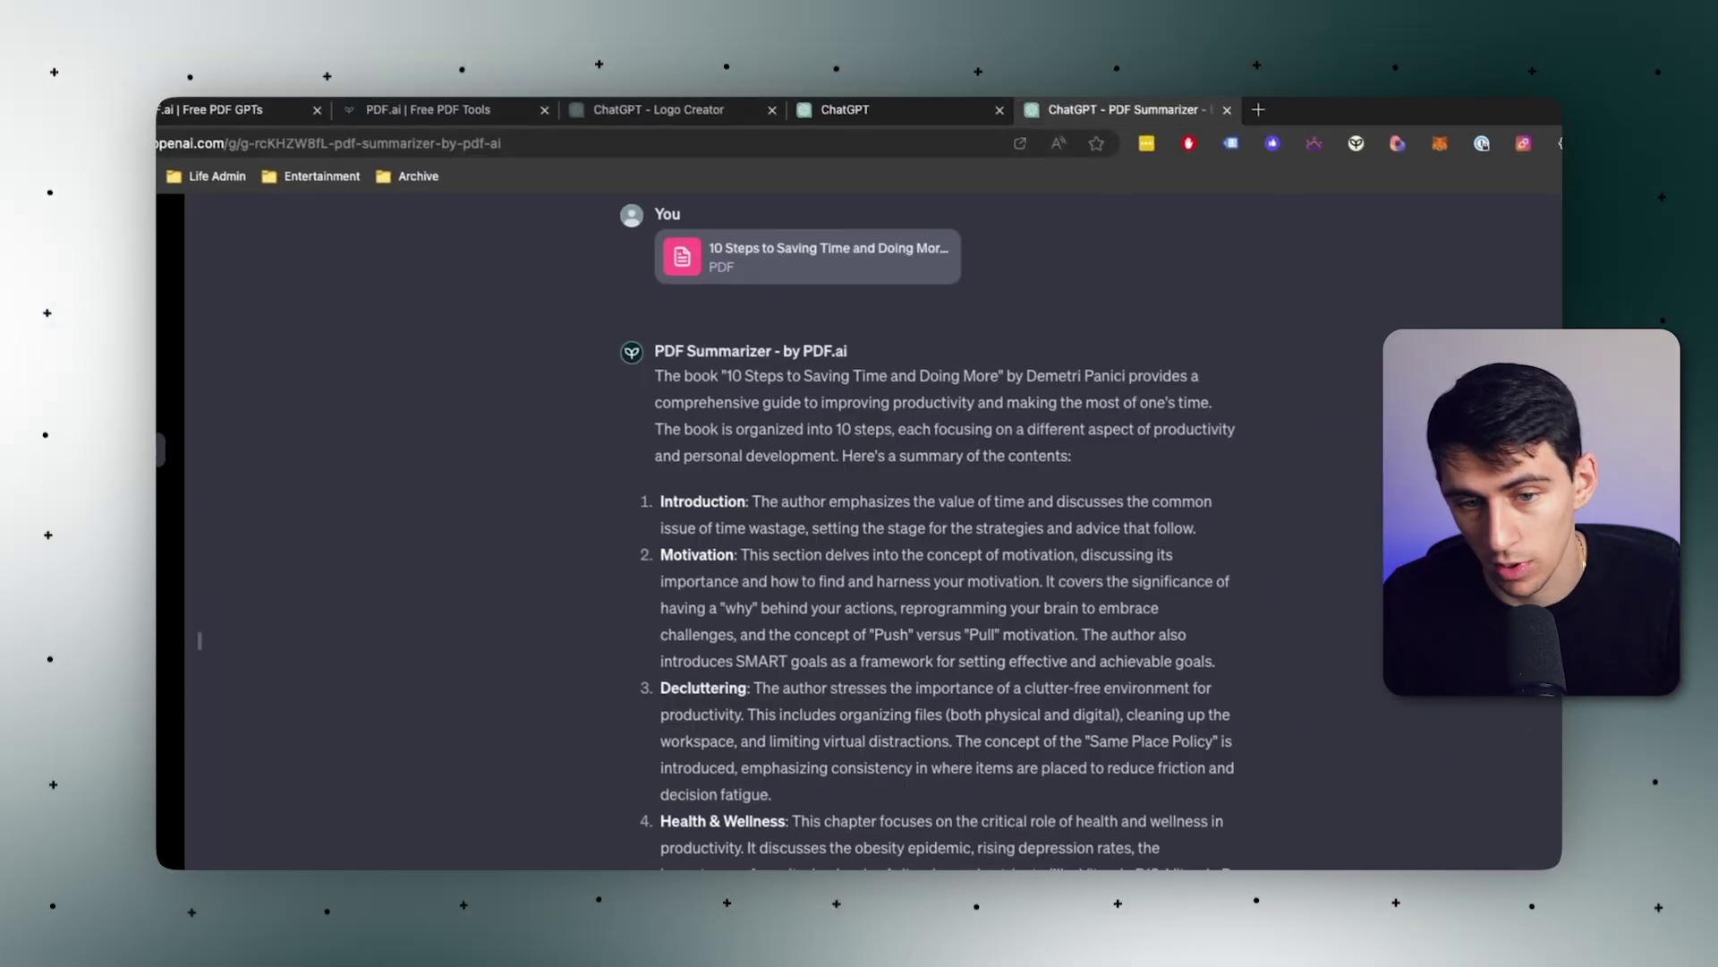
scroll(859, 537, "down", 1)
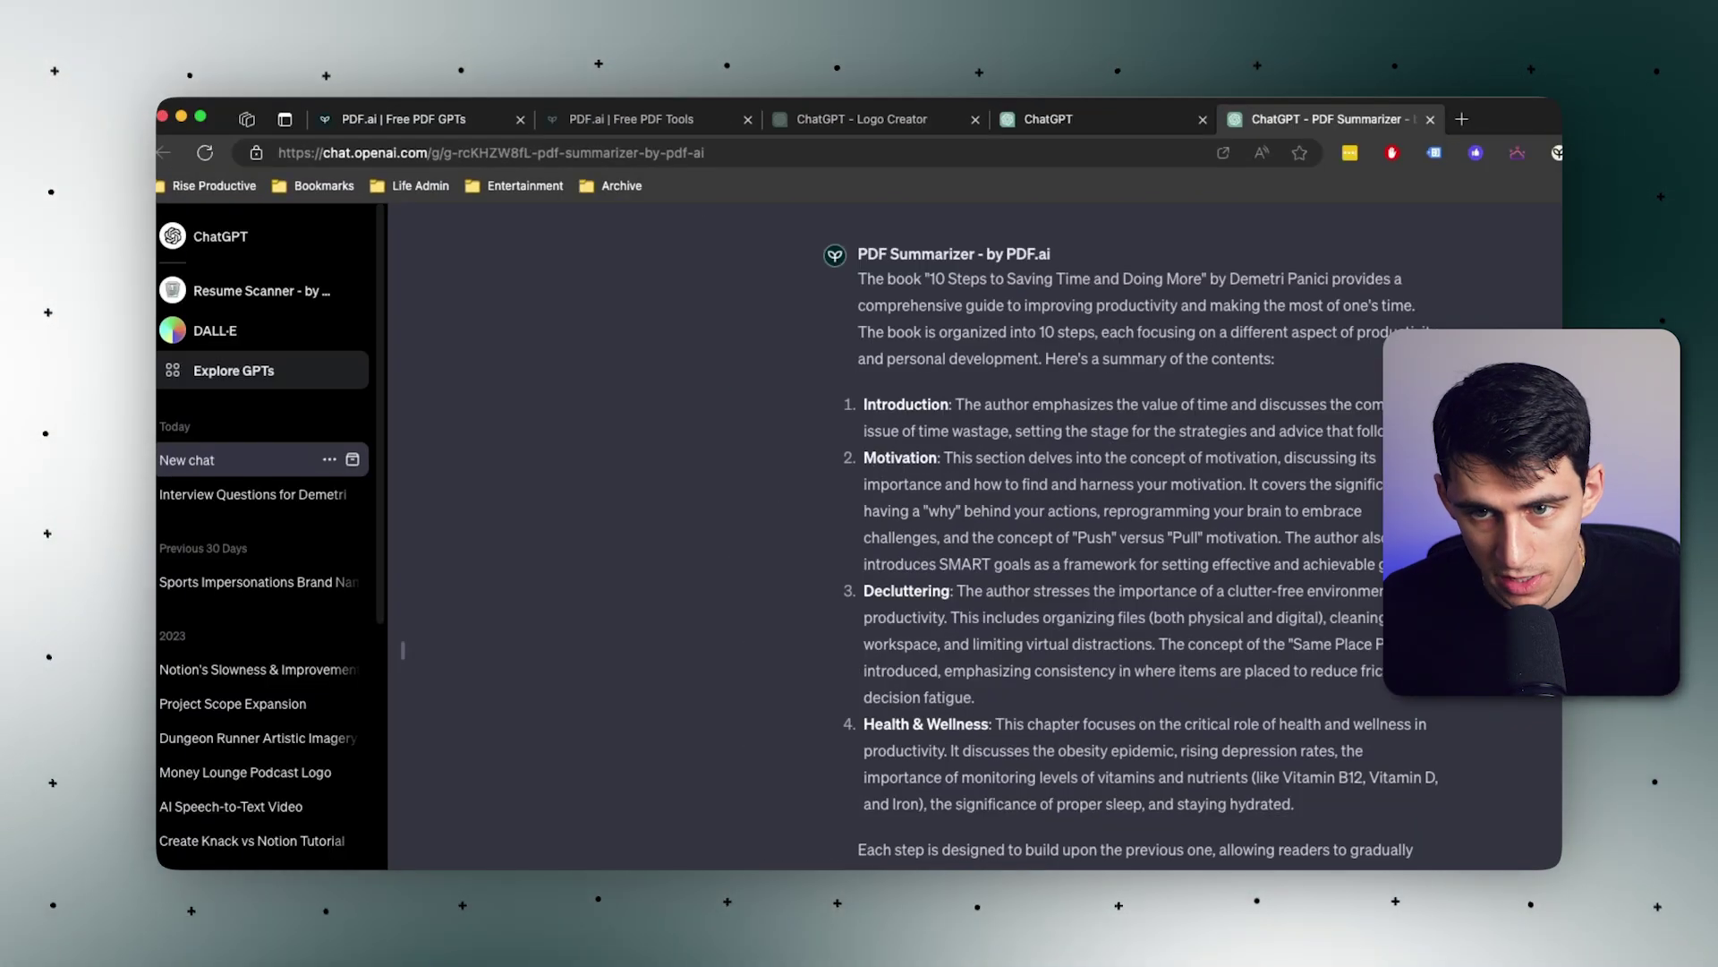
left_click(1496, 119)
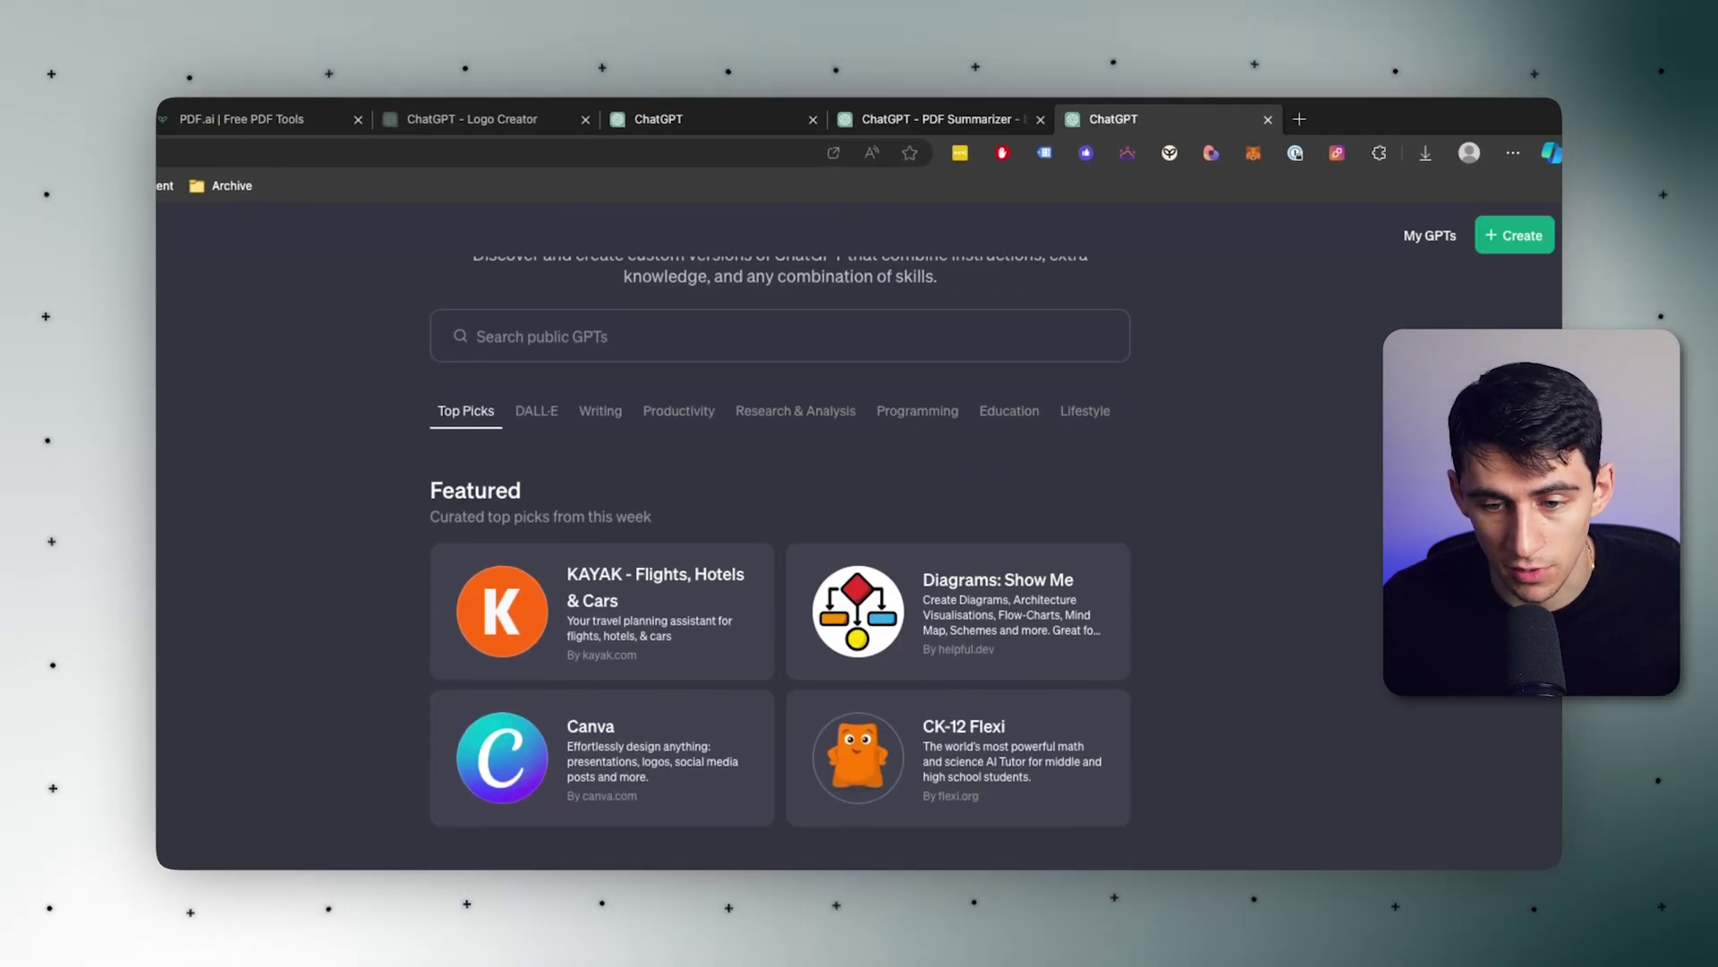
scroll(1057, 328, "down", 2)
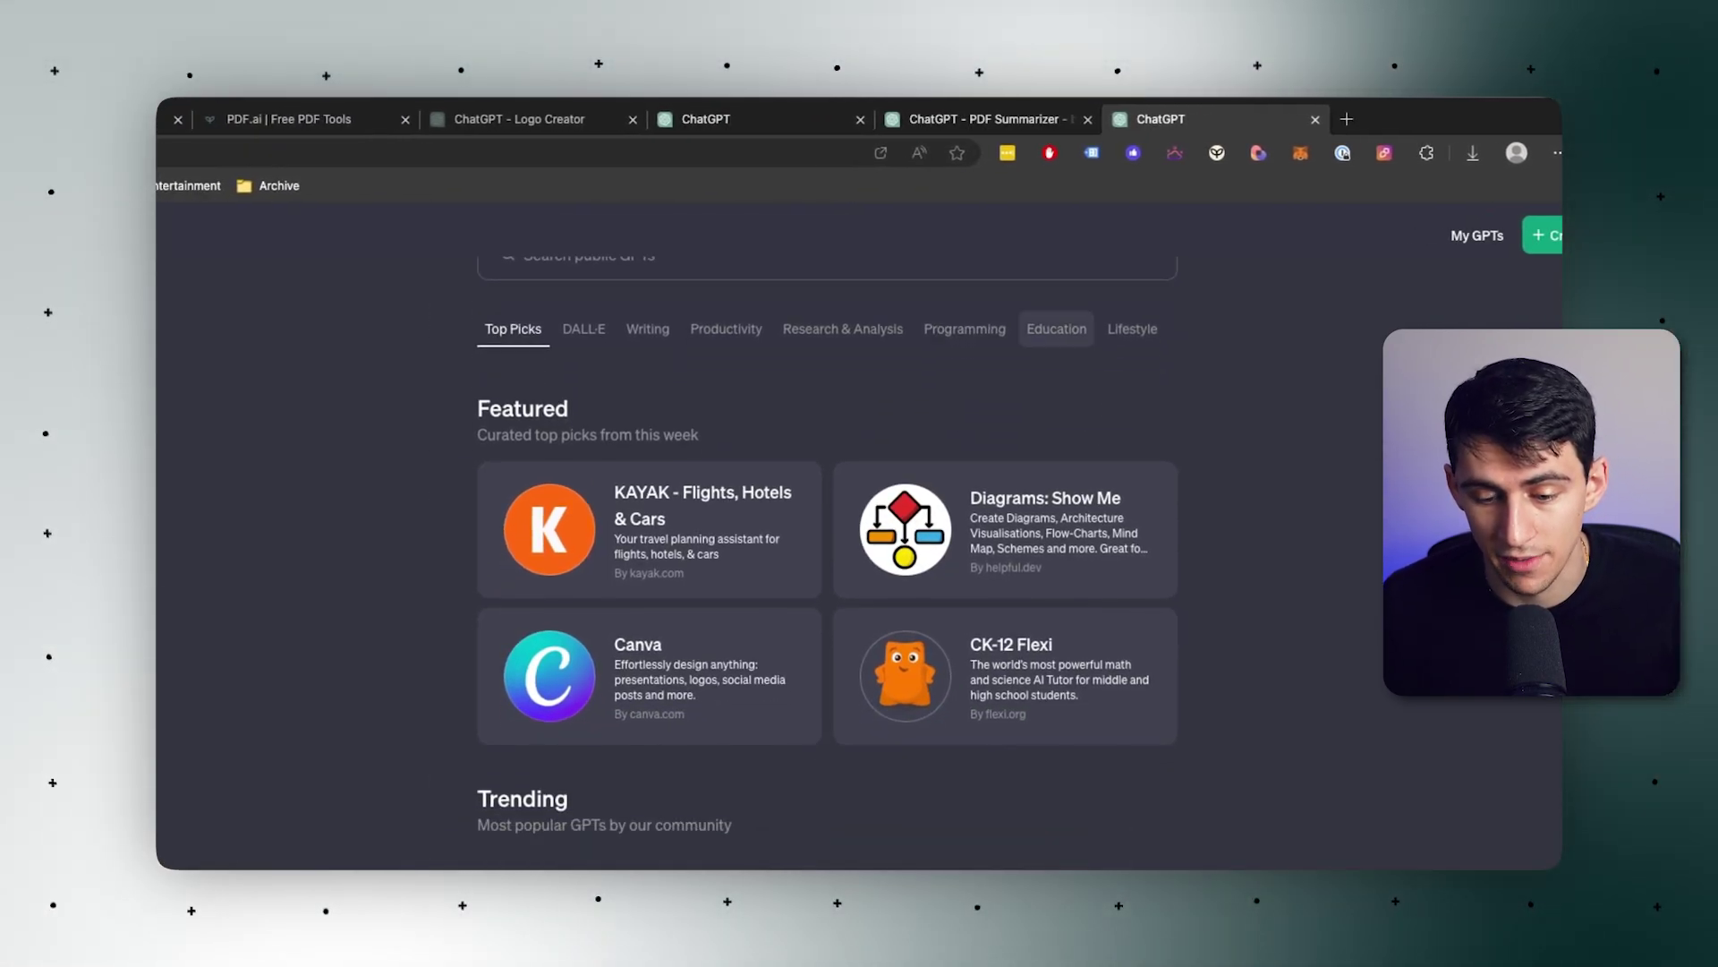
scroll(1006, 458, "down", 8)
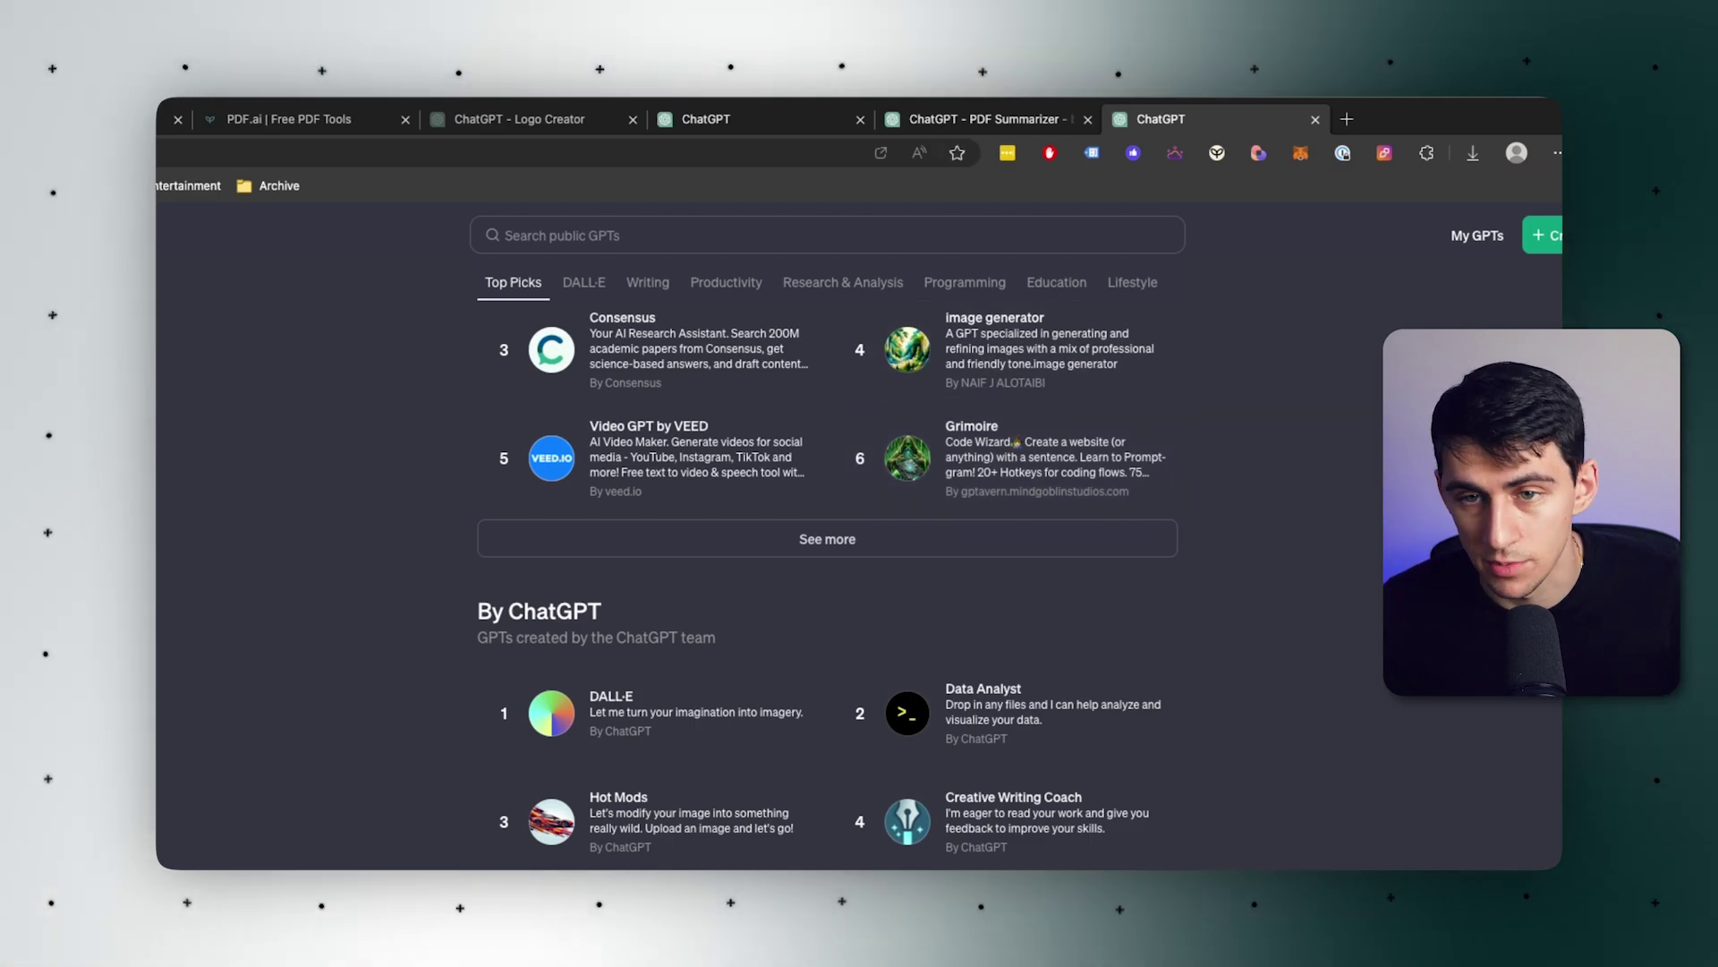